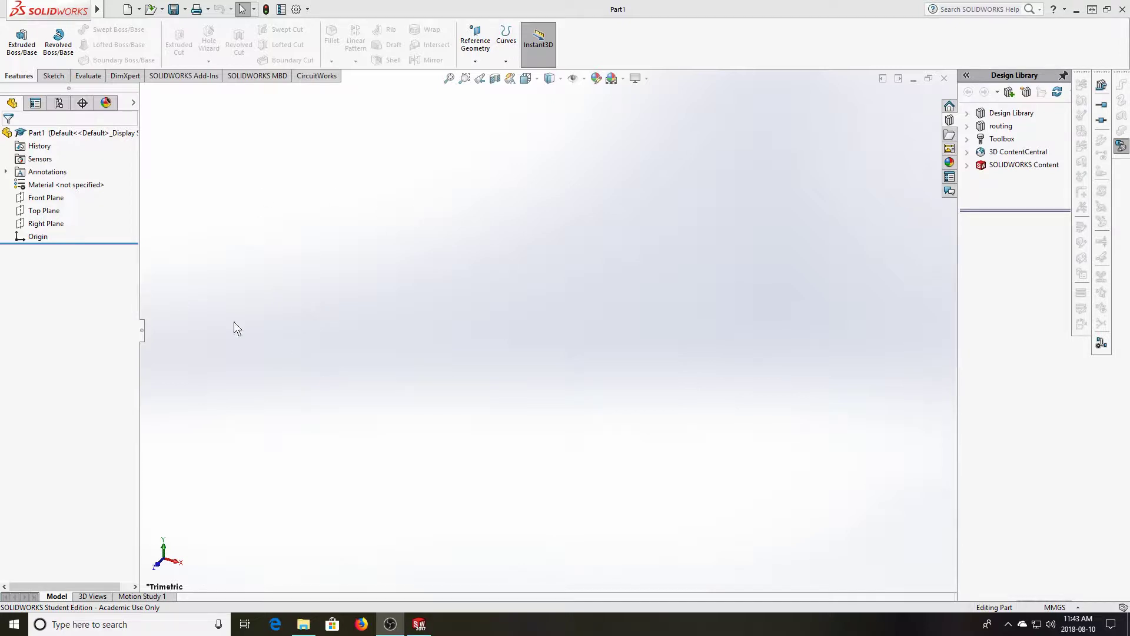
- Make the Front Plane visible in the model view and clear the selection
left_click(38, 199)
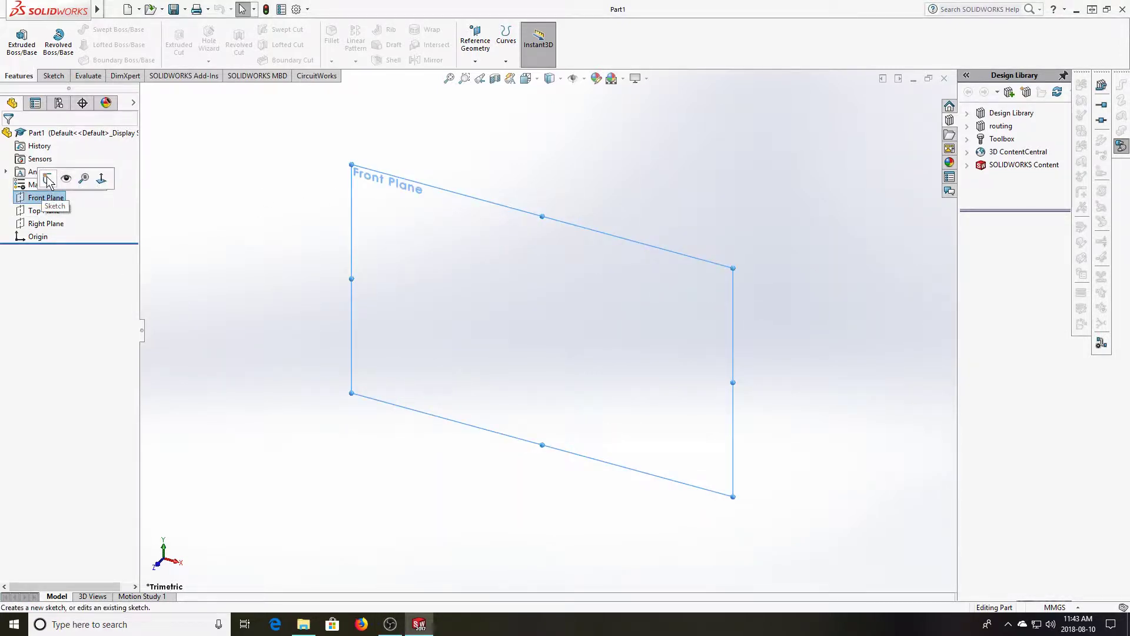
right_click(18, 201)
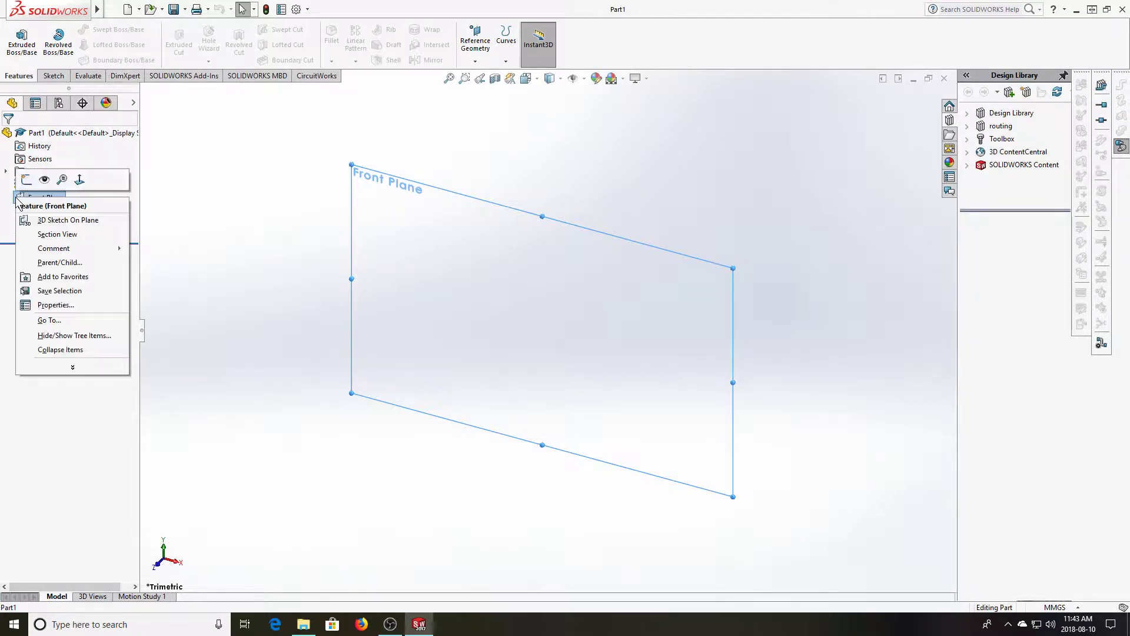
left_click(45, 182)
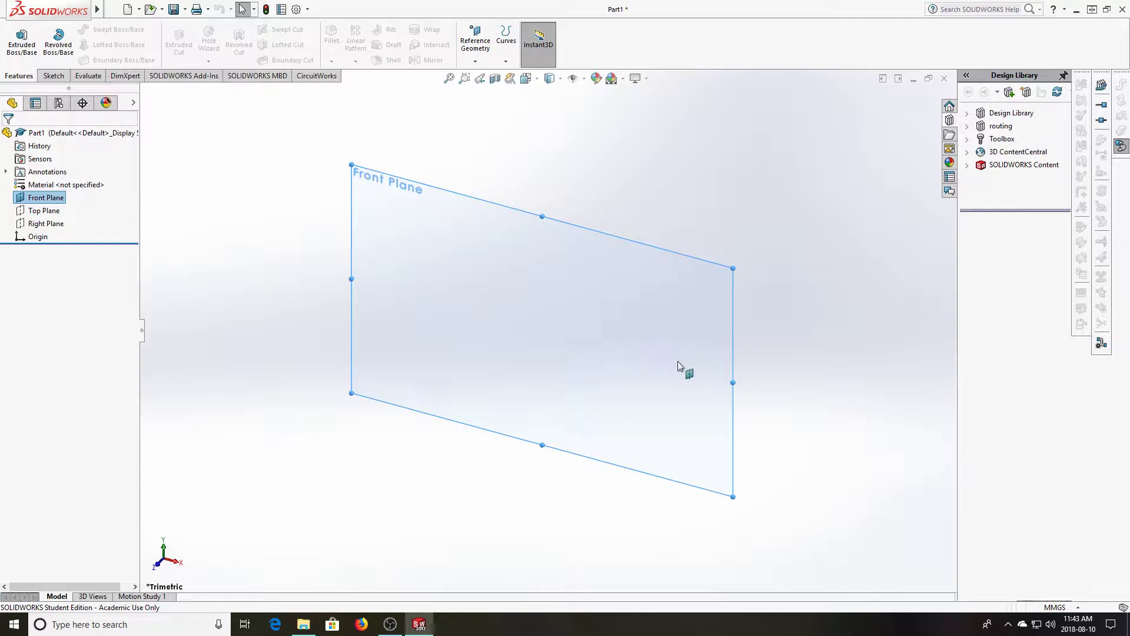
left_click(465, 467)
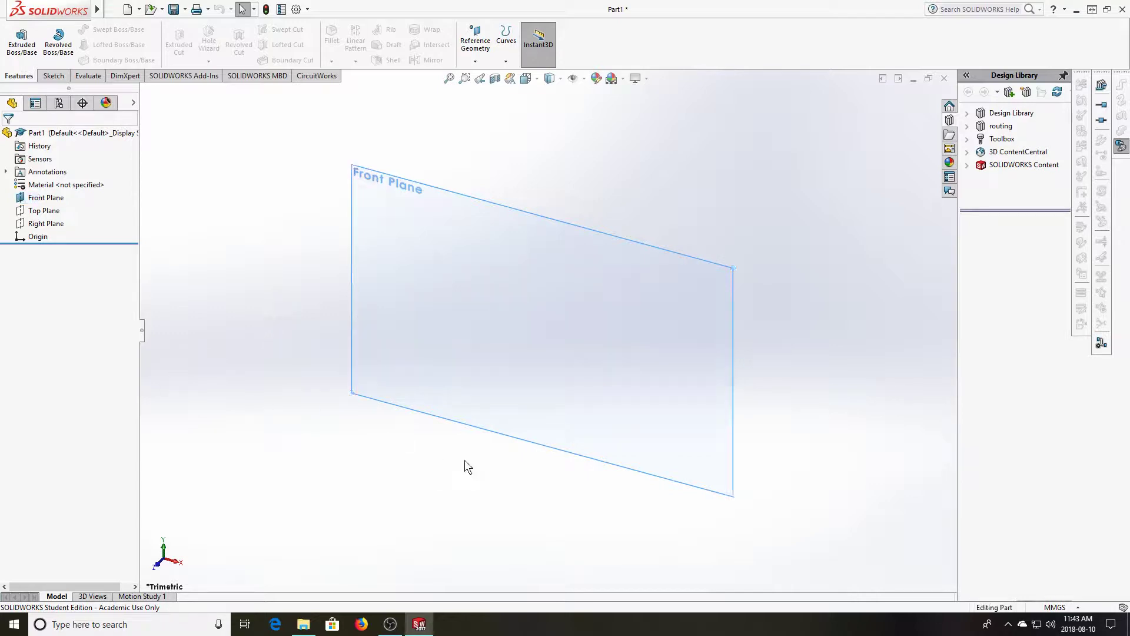
- Sketch a corner rectangle about 37 mm wide and 72 mm tall around the origin on the Front Plane
left_click(52, 77)
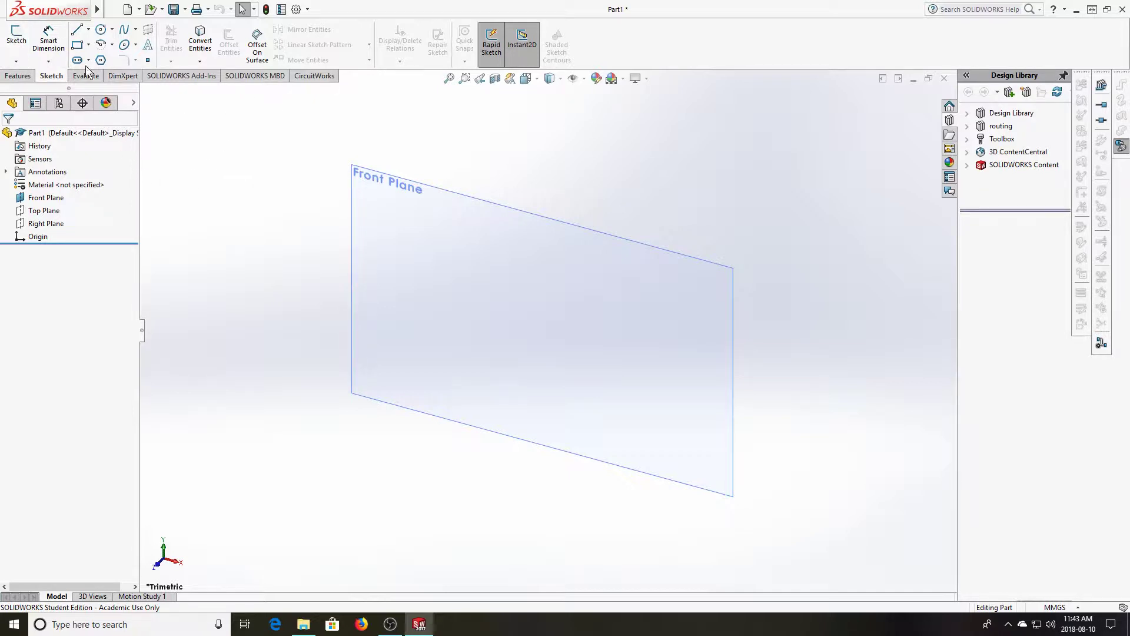
left_click(17, 36)
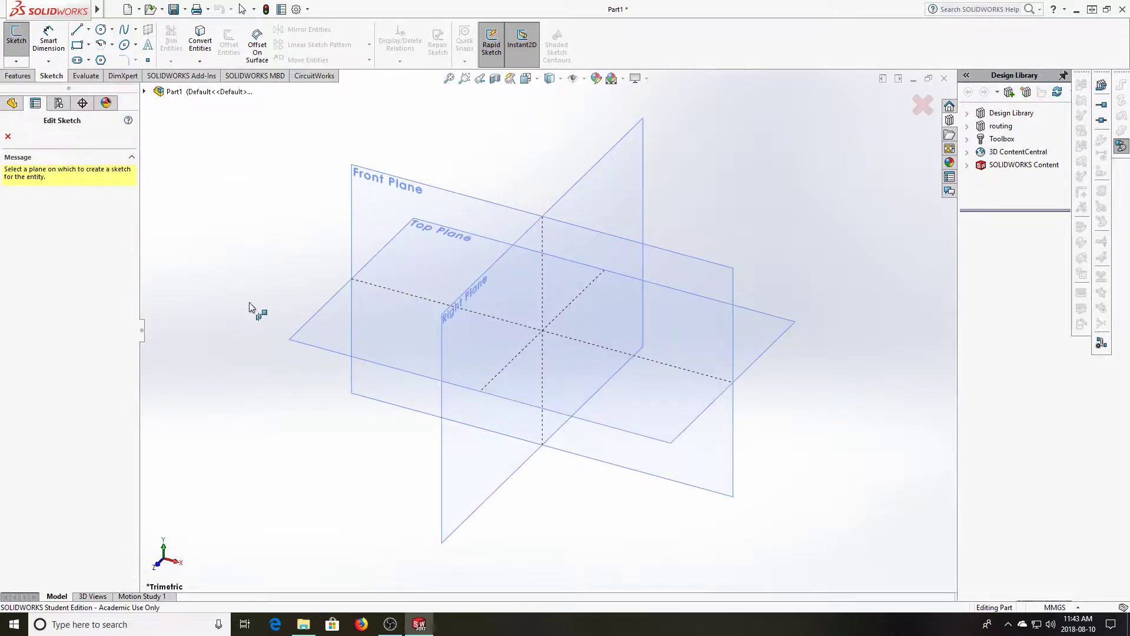
left_click(405, 200)
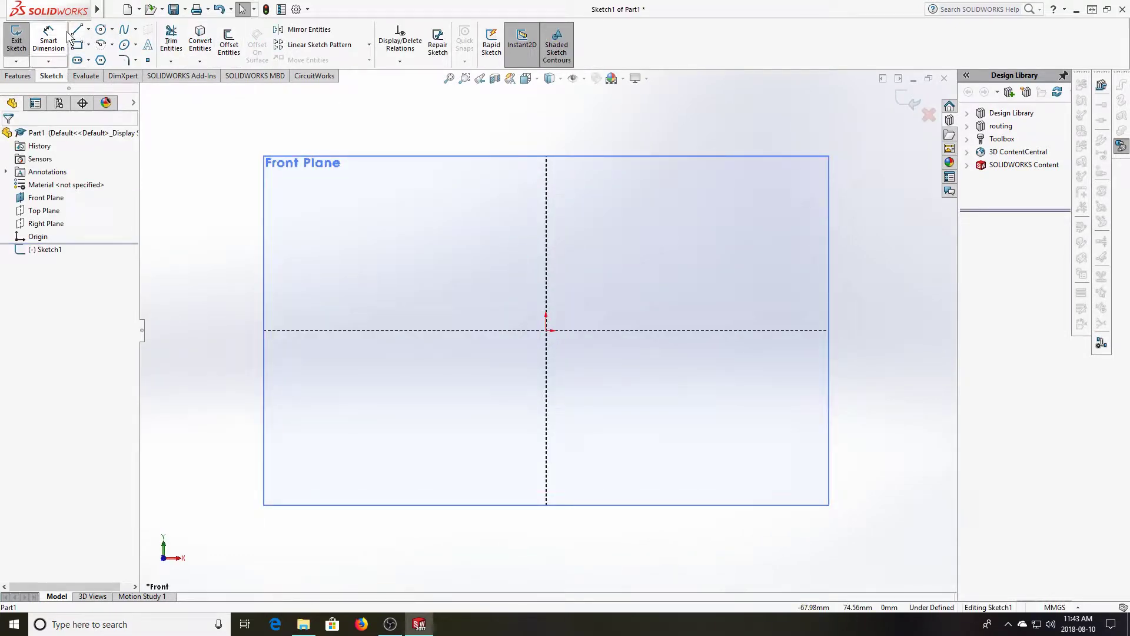
left_click(77, 46)
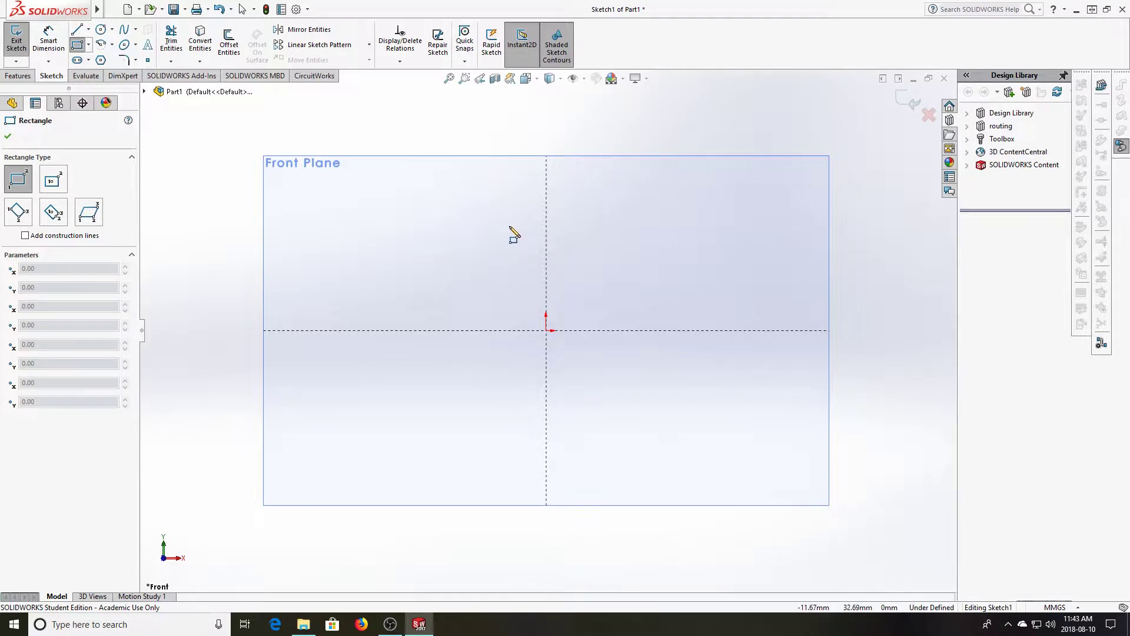
left_click_drag(510, 226, 627, 437)
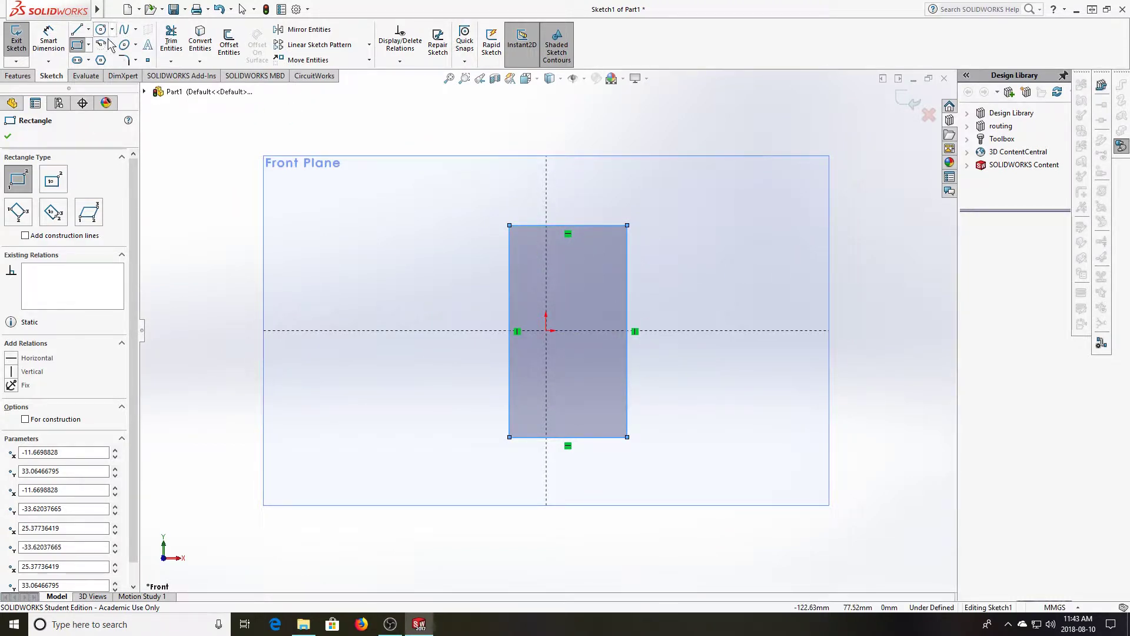
- Dimension the rectangle's top edge and set its width to 40 mm
left_click(48, 41)
left_click(592, 227)
left_click(564, 189)
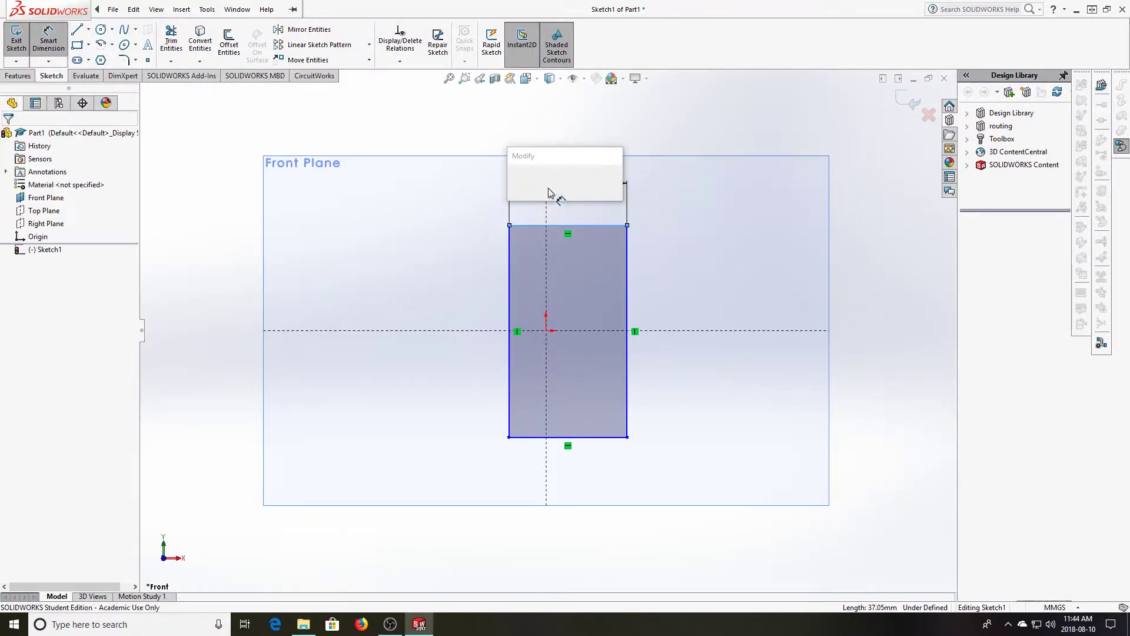
type("40")
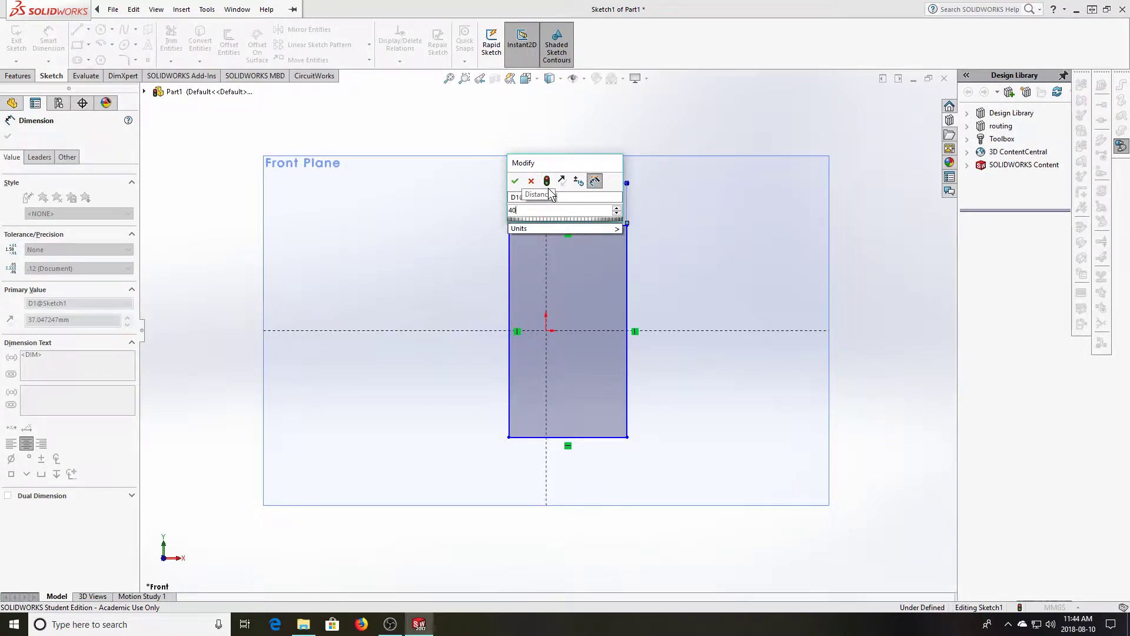
key("Return")
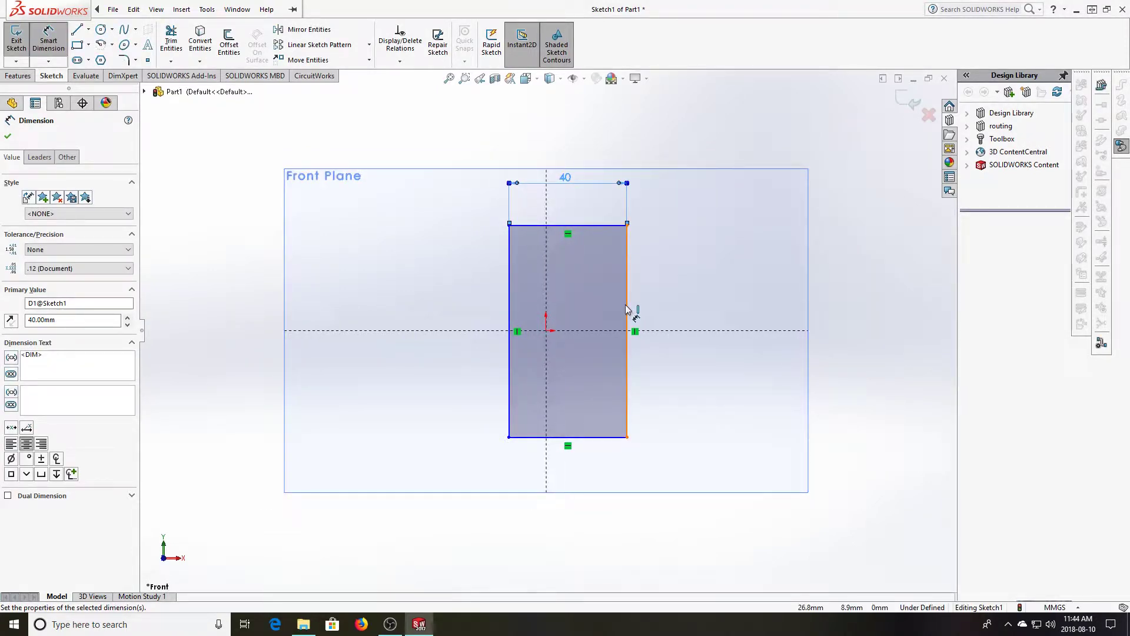
- Dimension the rectangle's right edge and set its height to 120 mm
left_click(628, 309)
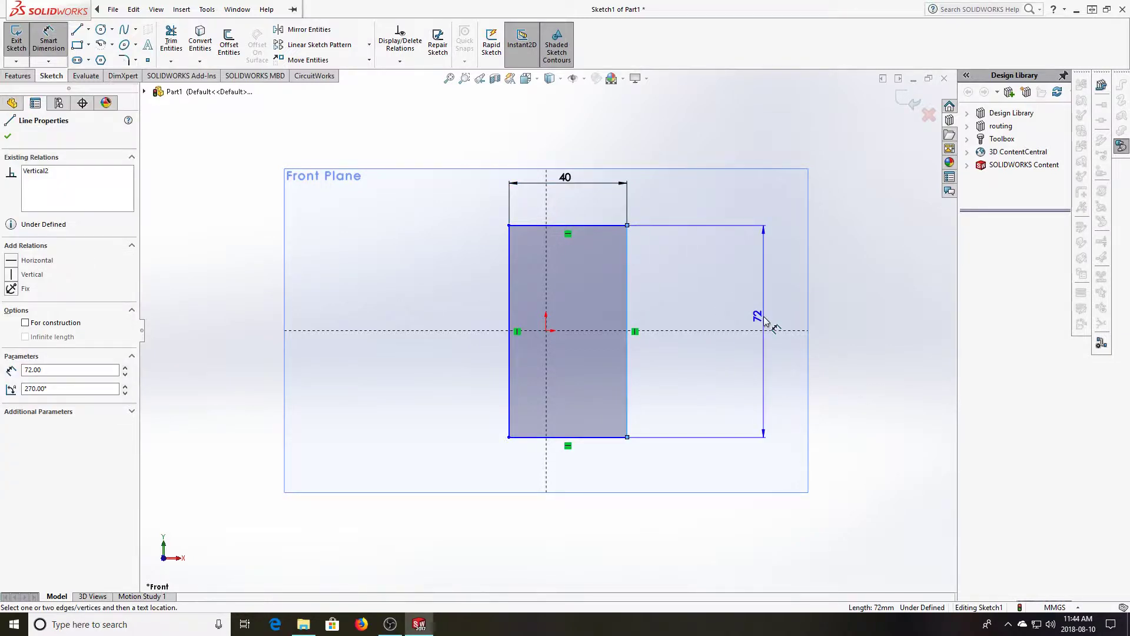
left_click(764, 321)
type("120")
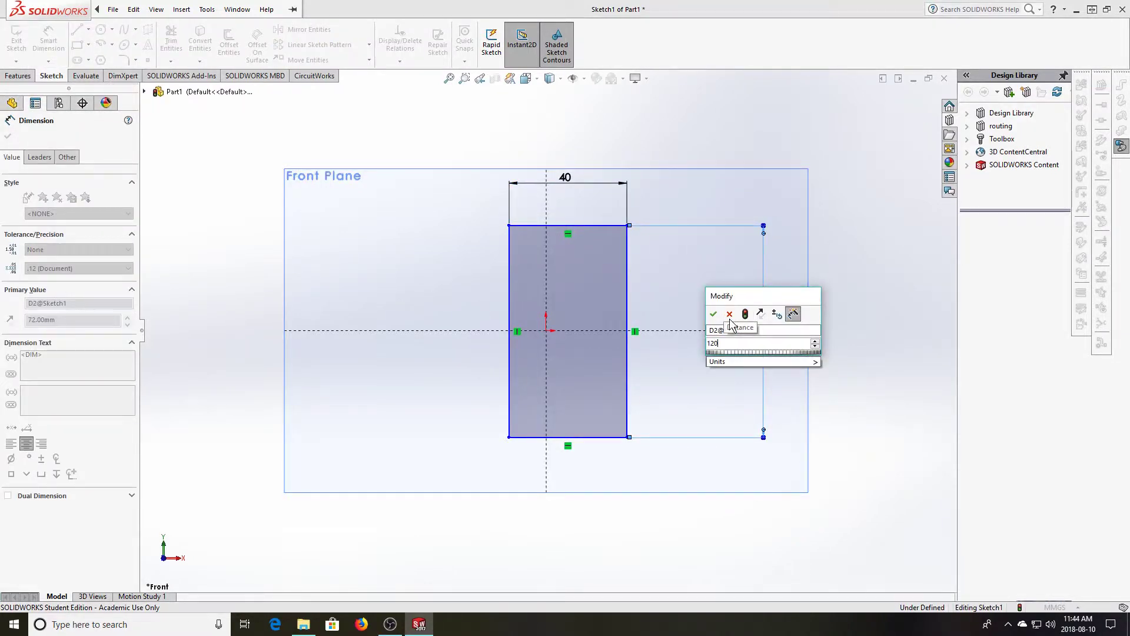
key("Return")
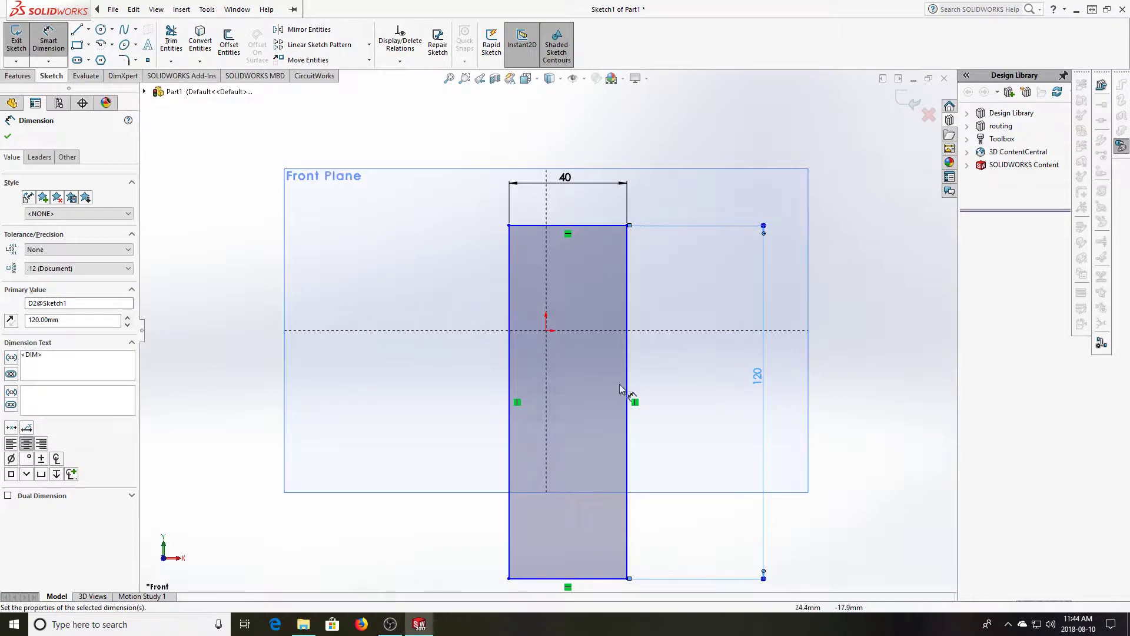
key("f")
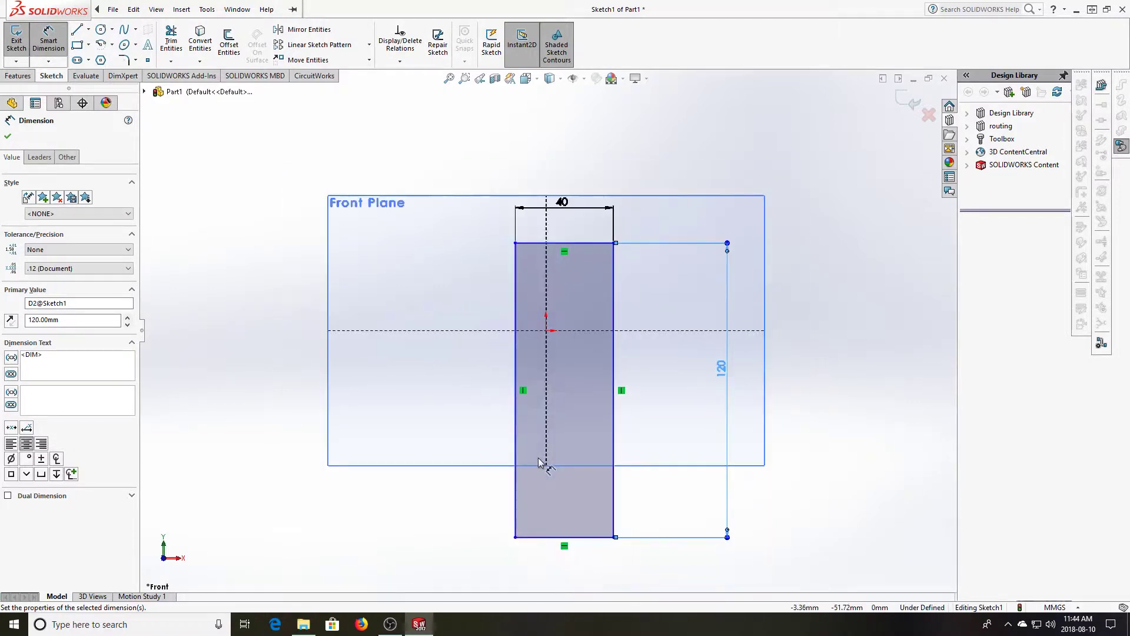
left_click(449, 79)
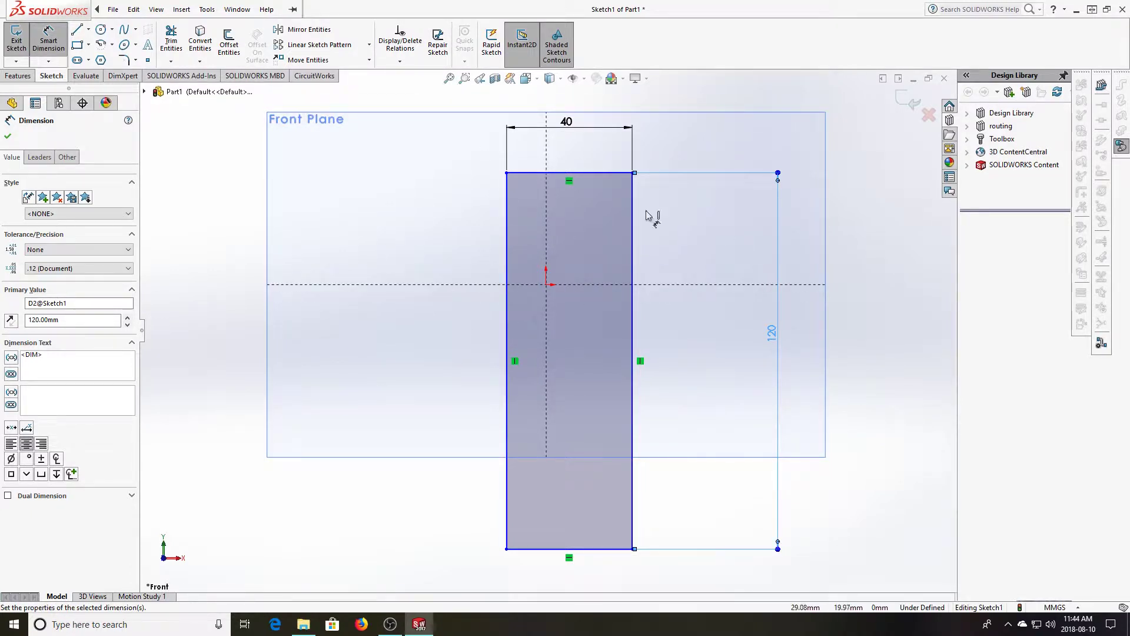
- Finish and exit the rectangle sketch
left_click(899, 103)
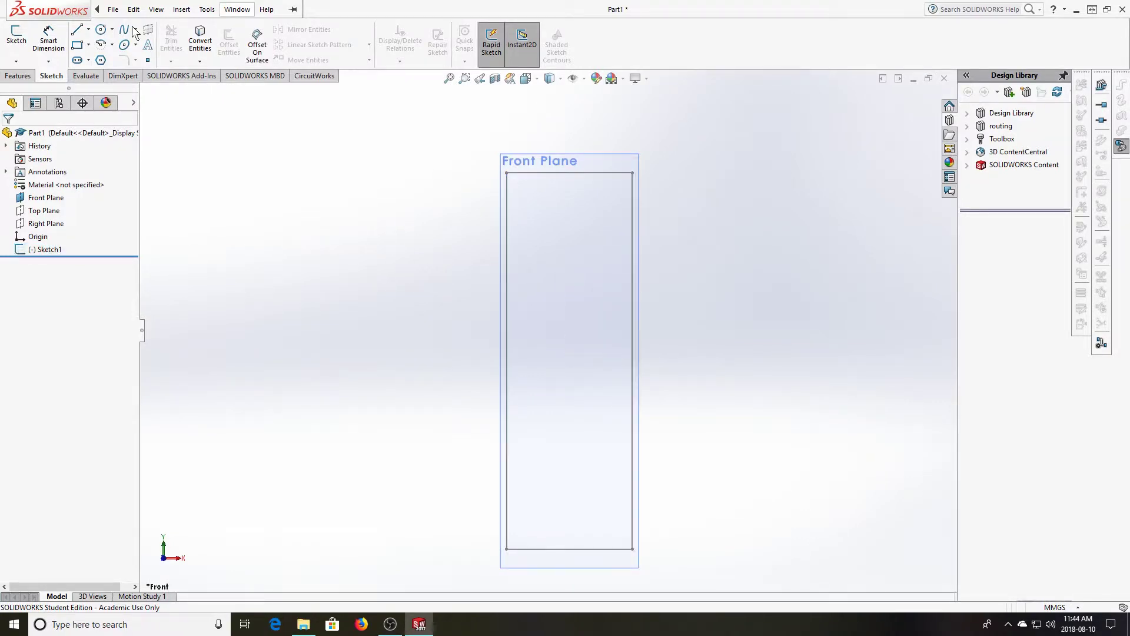
left_click(237, 10)
left_click(308, 352)
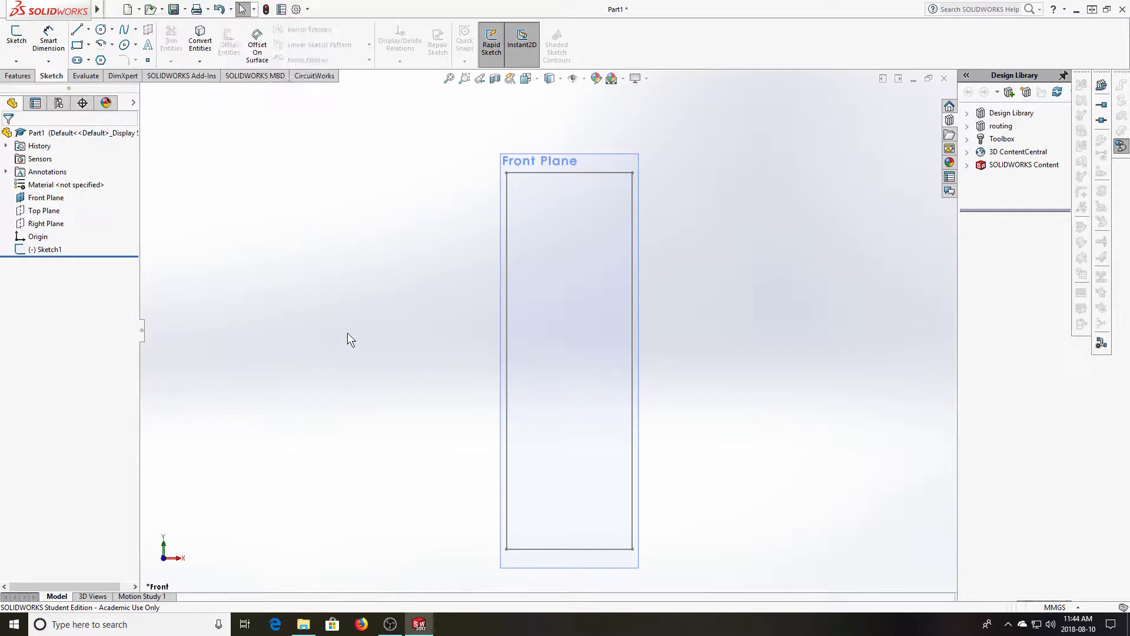
- Start a Revolved Boss/Base from the rectangle sketch, using its left vertical line as the axis of revolution
left_click(47, 251)
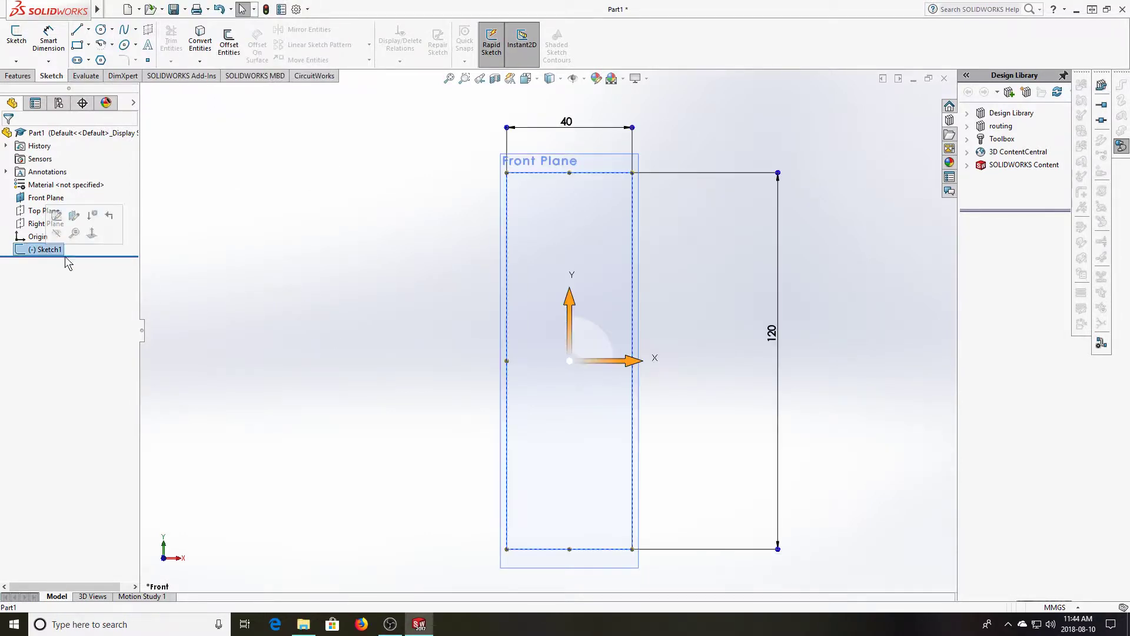
left_click(17, 75)
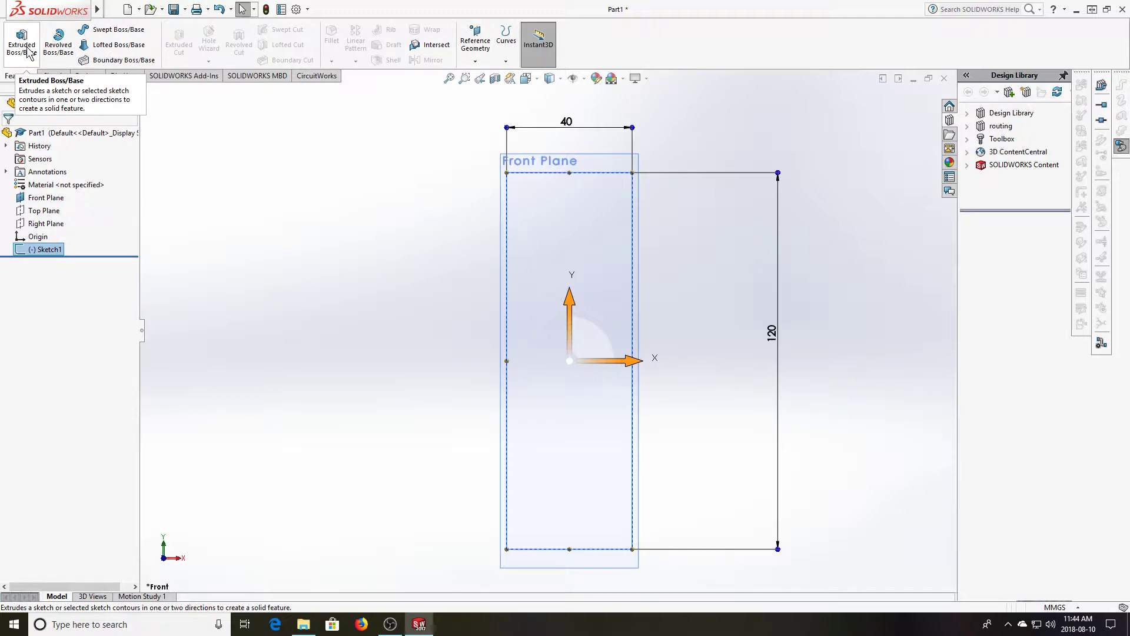
left_click(59, 47)
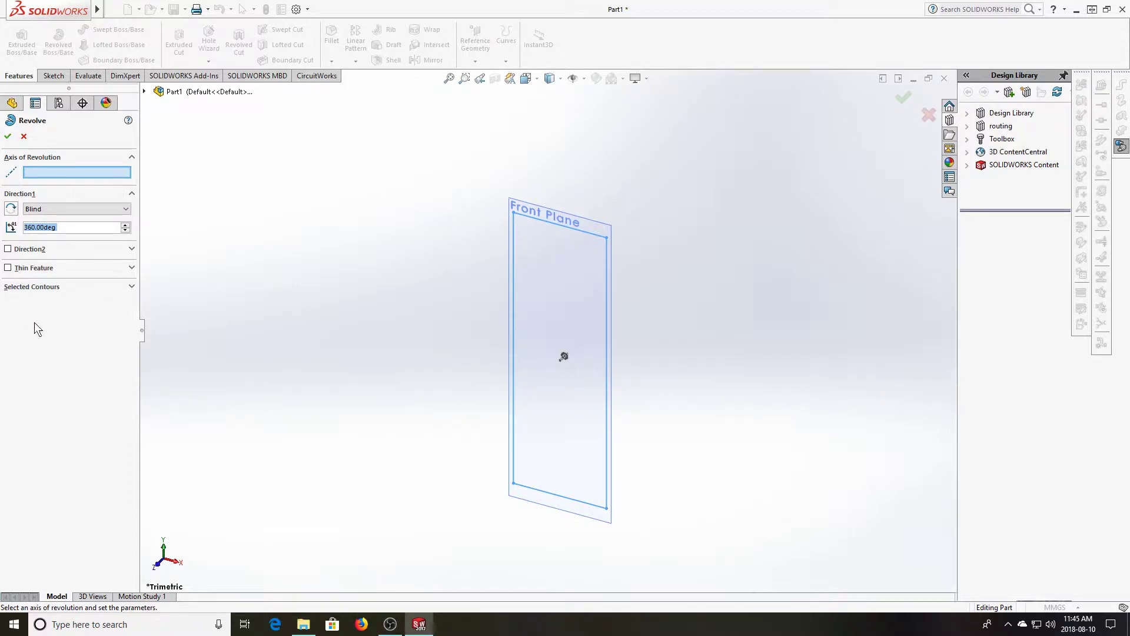
left_click(69, 168)
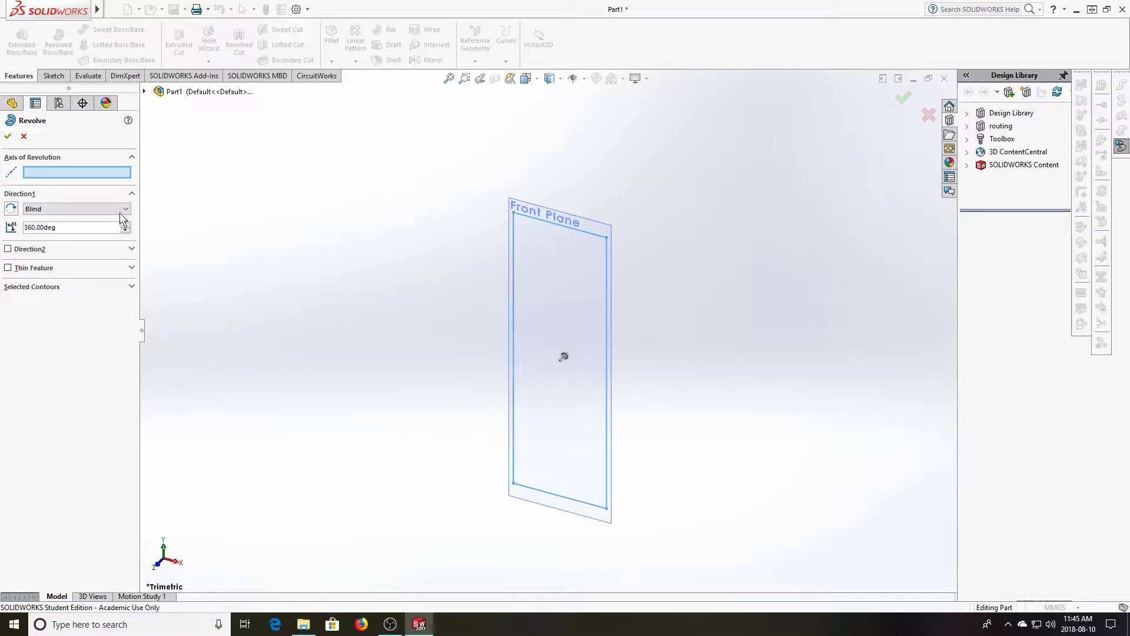
left_click(514, 291)
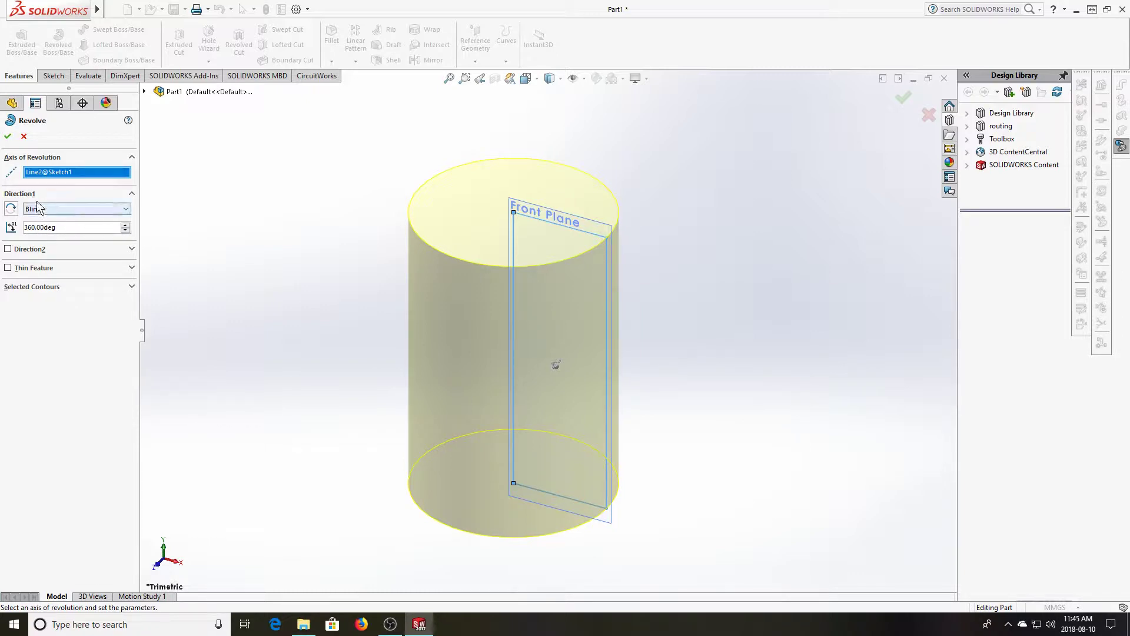
- Try smaller revolve angles, reducing the angle stepwise to 344 degrees and entering 30 degrees
left_click(124, 231)
left_click(125, 231)
left_click(124, 231)
left_click(125, 230)
left_click(125, 231)
left_click(125, 231)
left_click(125, 230)
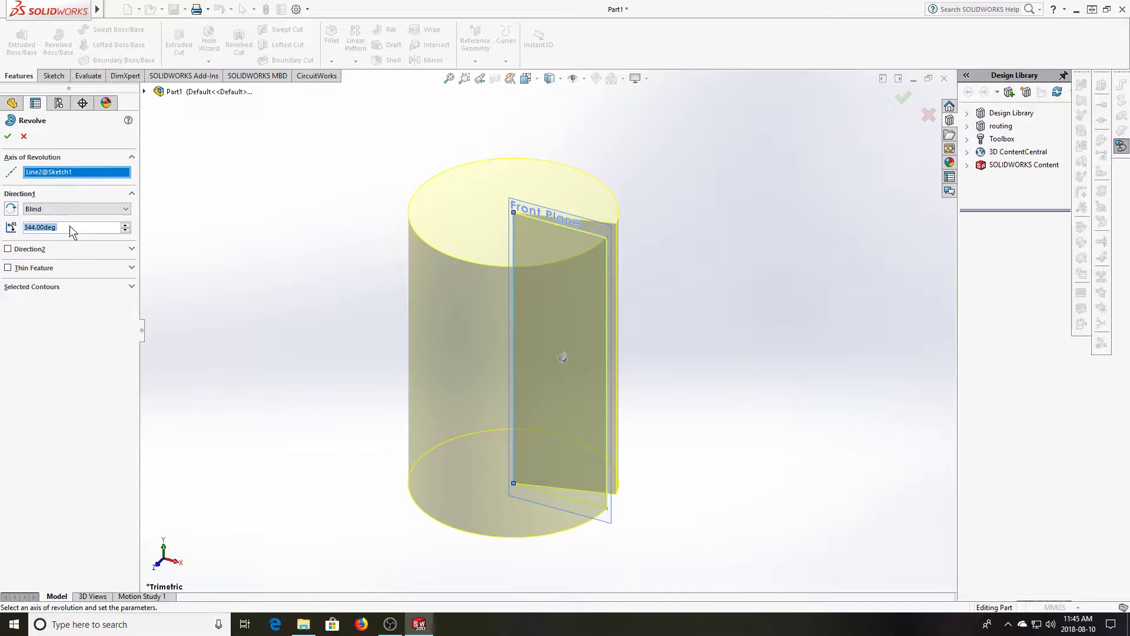
left_click_drag(71, 227, 18, 226)
type("30")
key("Return")
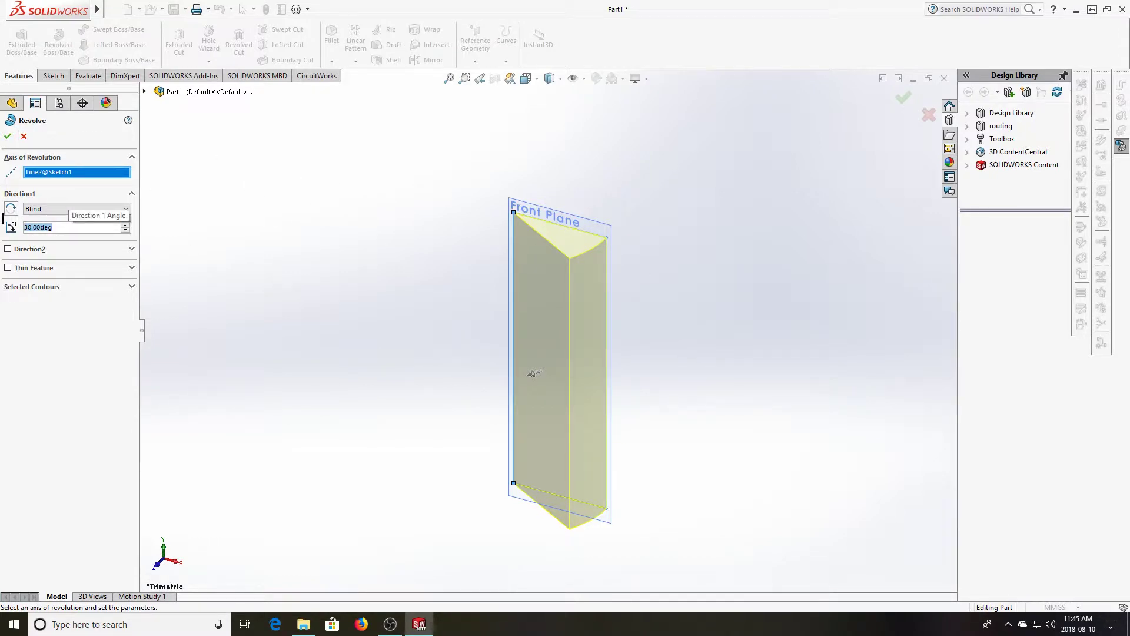
- Set the revolve angle to 360 degrees and accept the feature to create the solid cylinder
type("360")
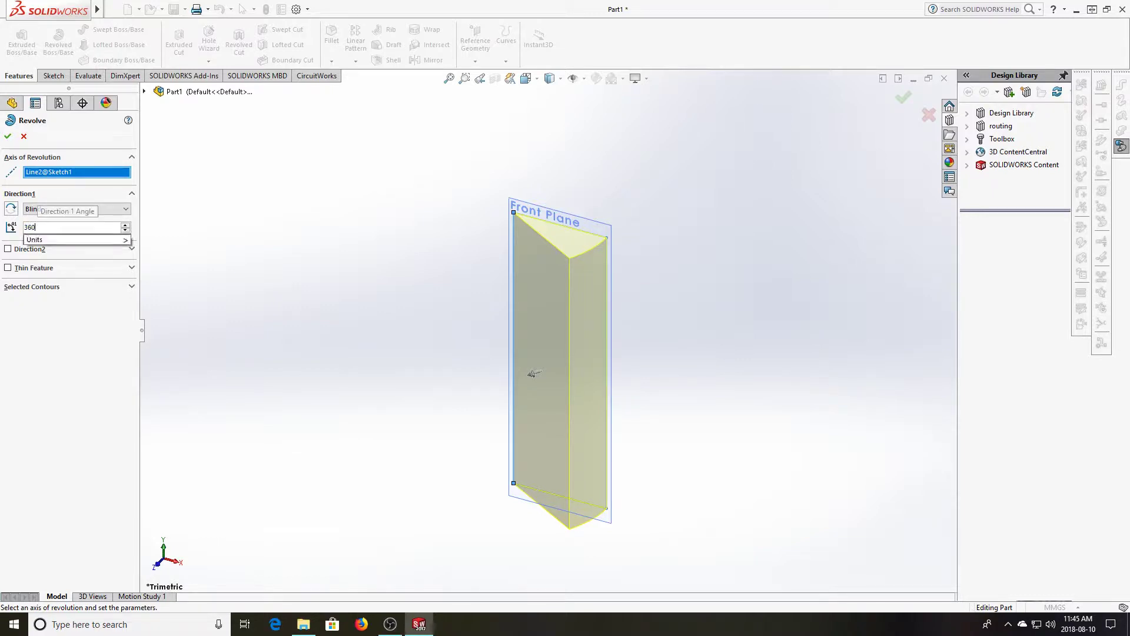
key("Return")
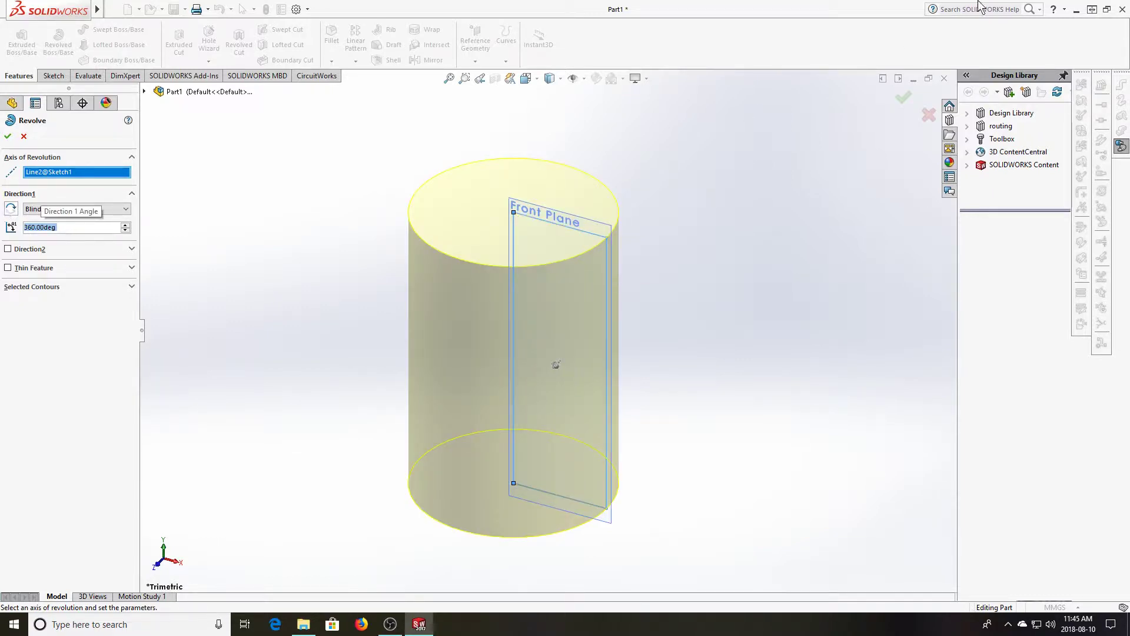
left_click(904, 97)
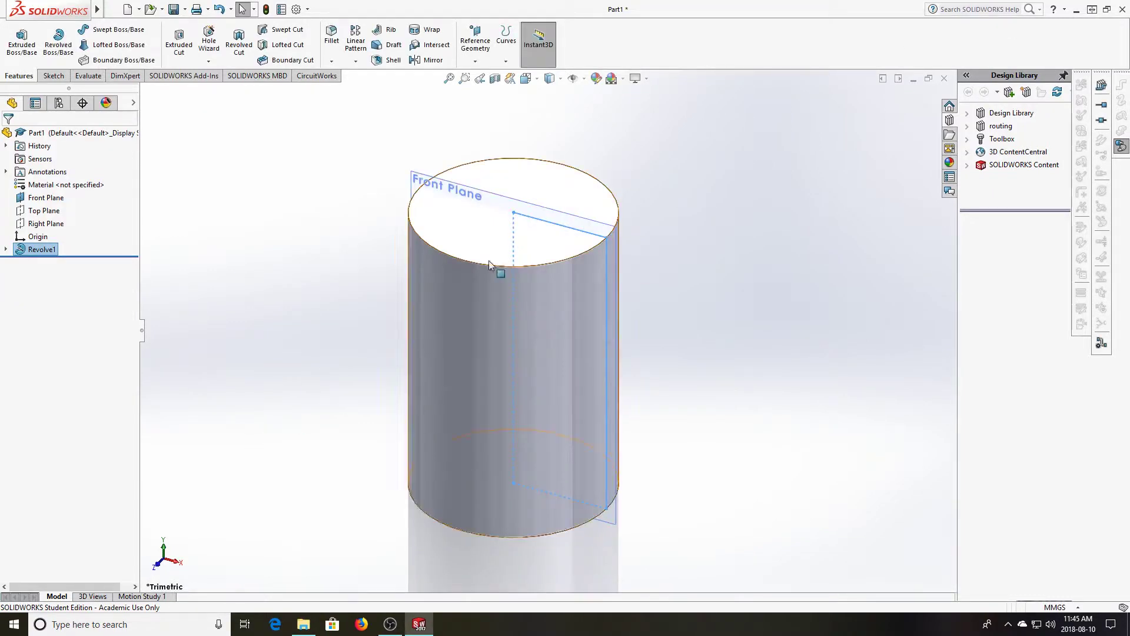
- Open the rectangle sketch beneath the revolved cylinder for editing
scroll(503, 358, "up", 3)
middle_click_drag(501, 357, 539, 424)
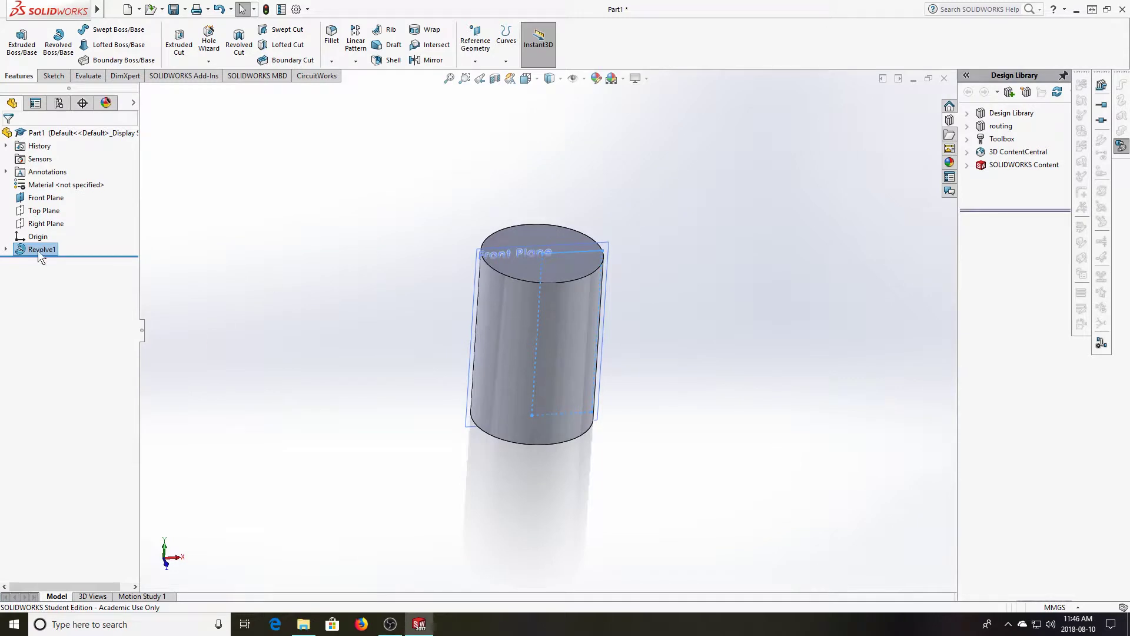
left_click(5, 250)
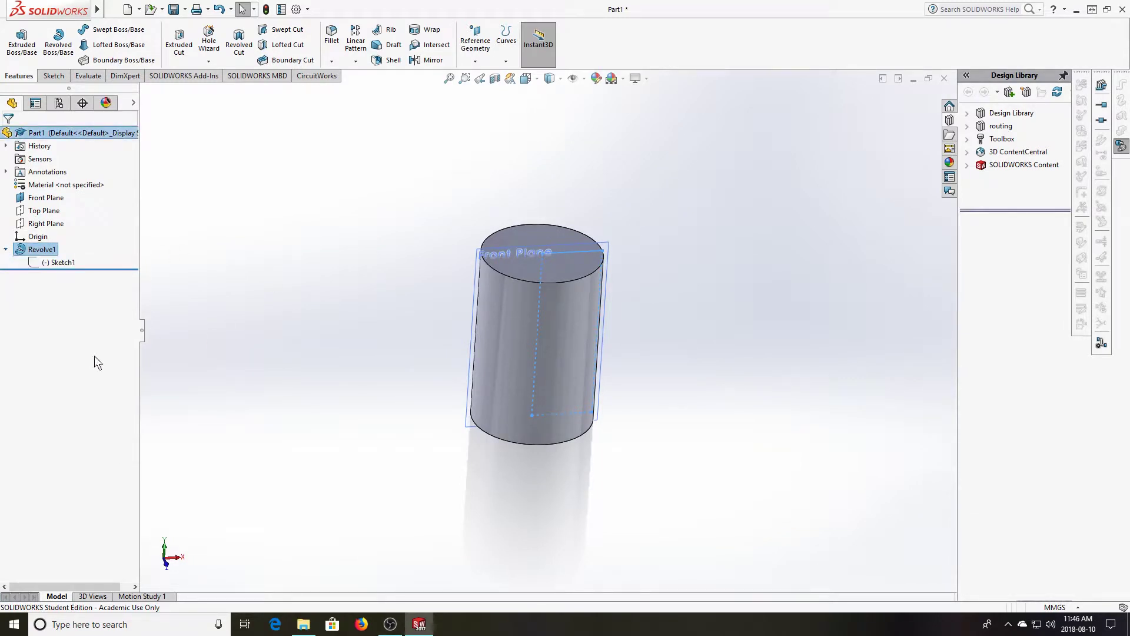
left_click(54, 263)
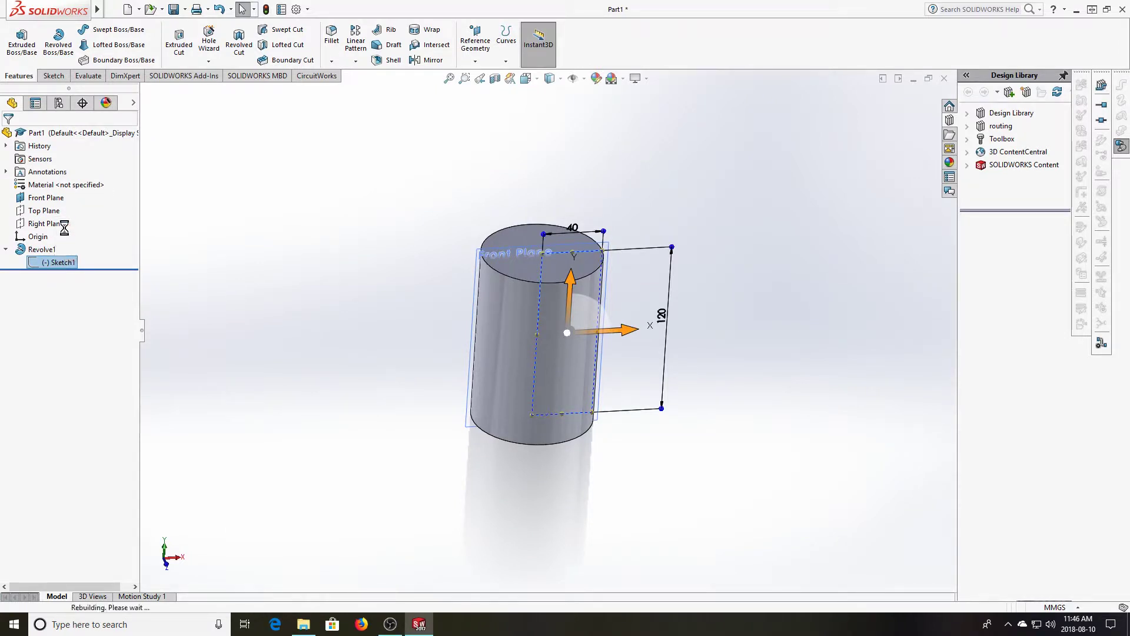
left_click(65, 228)
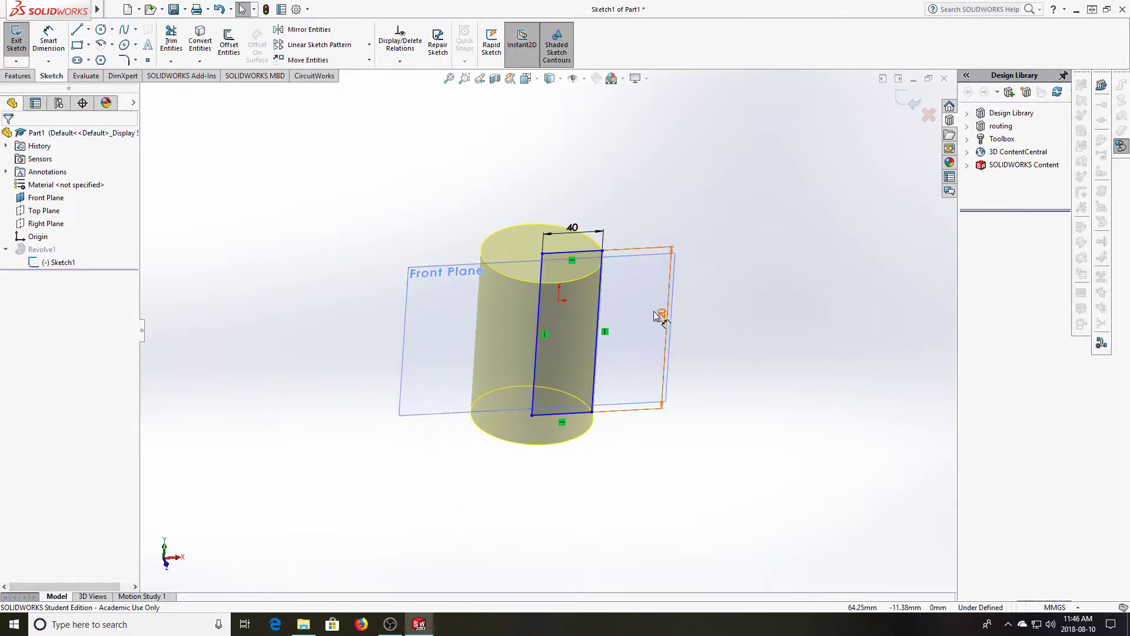
scroll(598, 326, "up", 2)
scroll(592, 330, "down", 5)
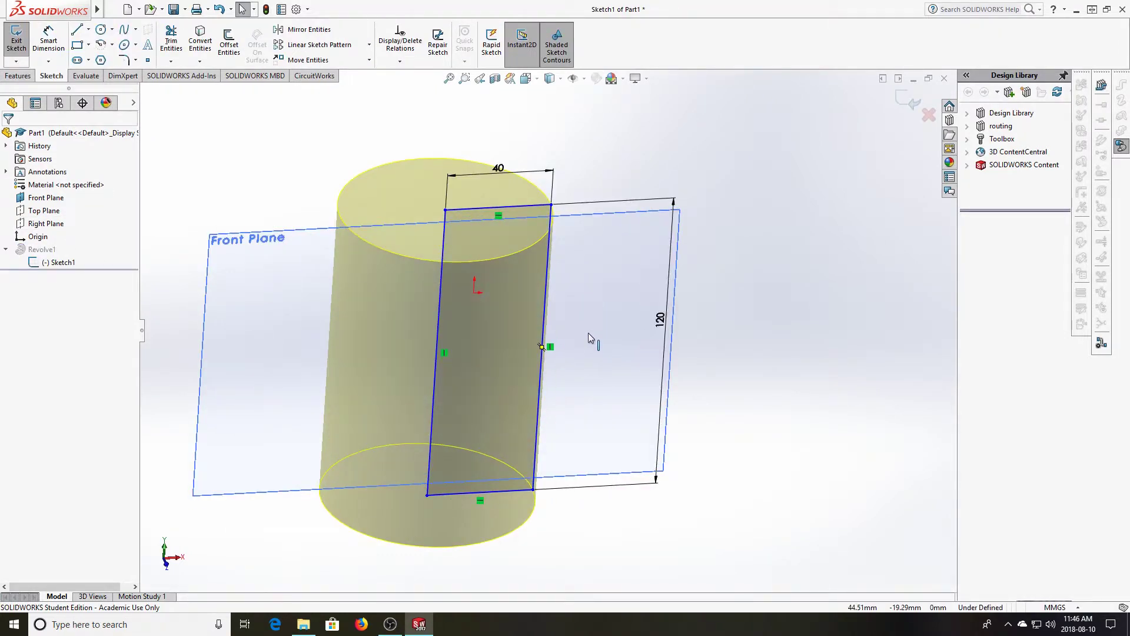
middle_click_drag(588, 333, 573, 293)
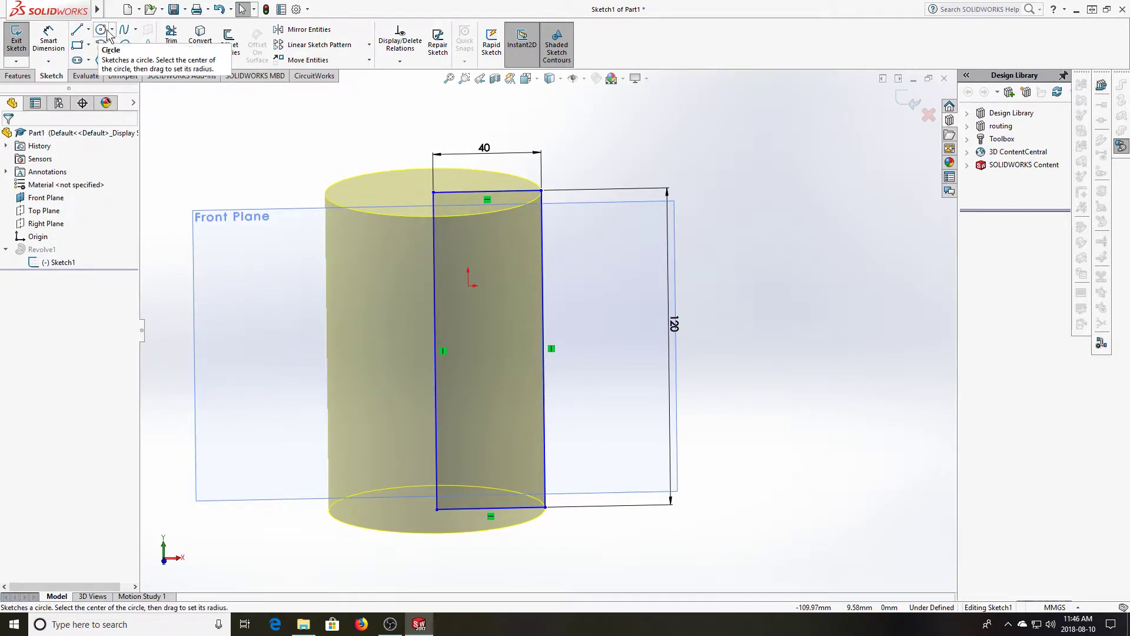
- Draw connected lines from the rectangle's upper-right corner inward, vertically down about 26 mm from the axis line, and out to the lower-right corner
left_click(76, 30)
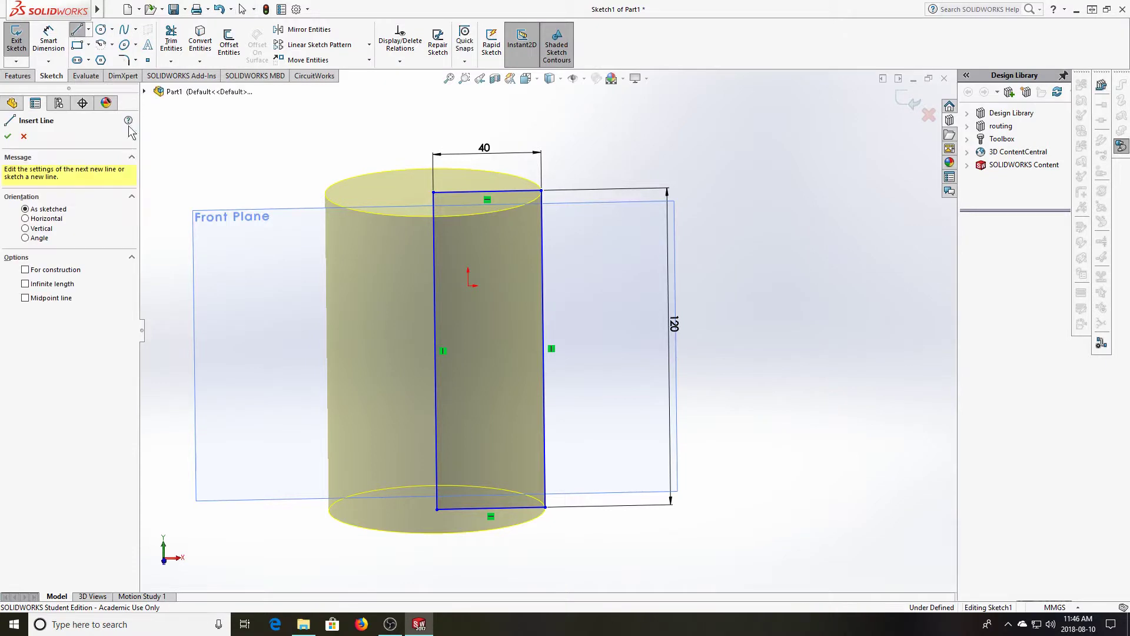
left_click(542, 191)
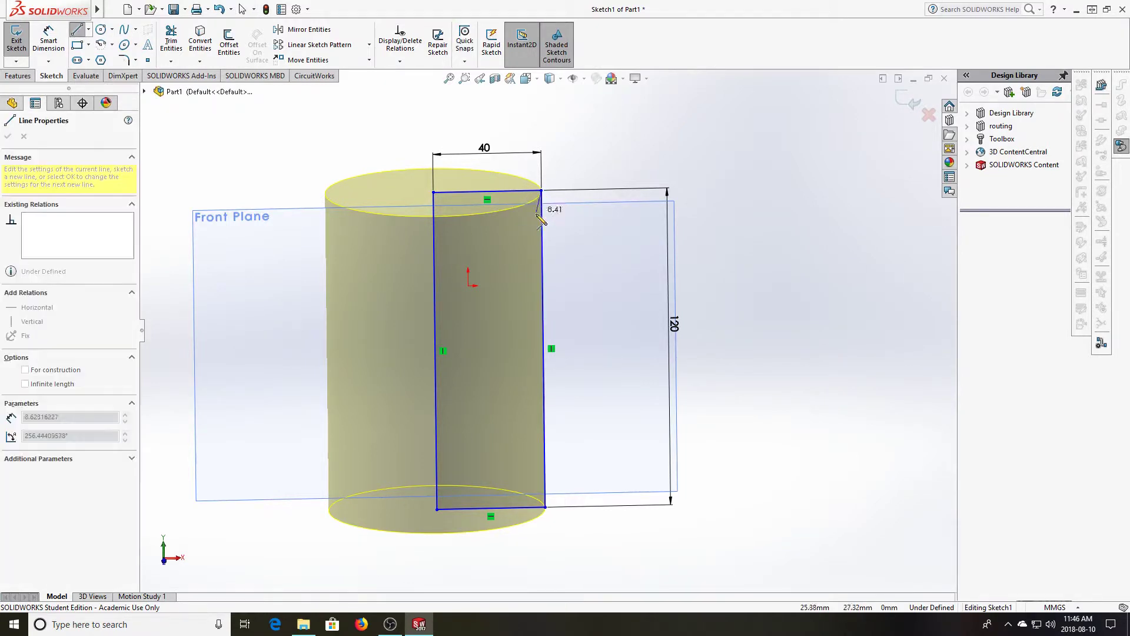
left_click(505, 289)
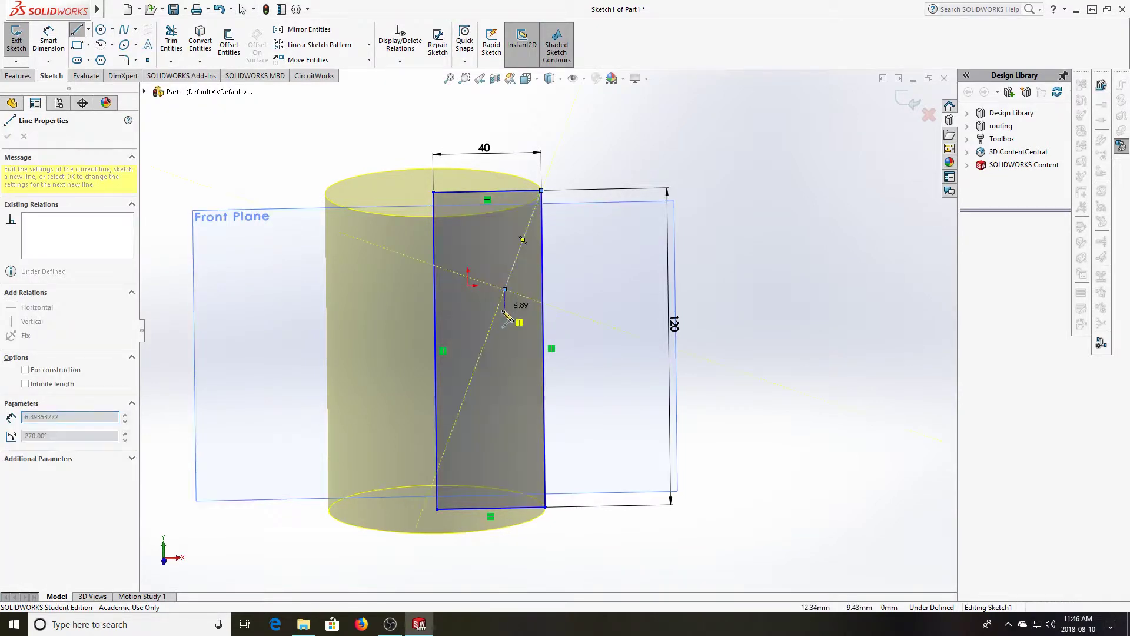
left_click(505, 379)
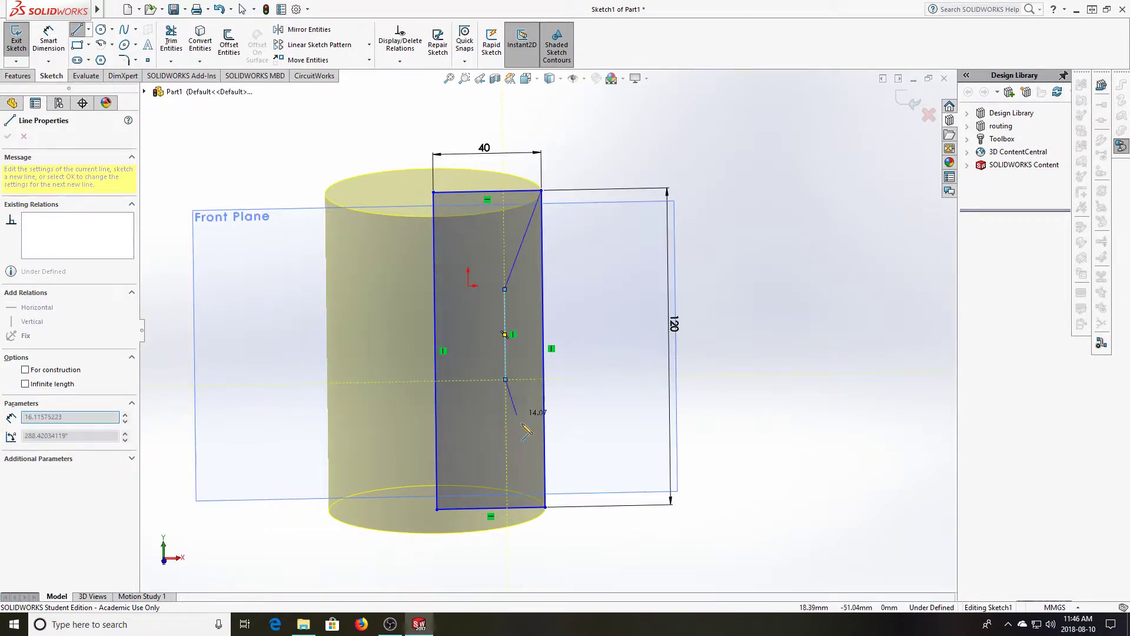
left_click(545, 507)
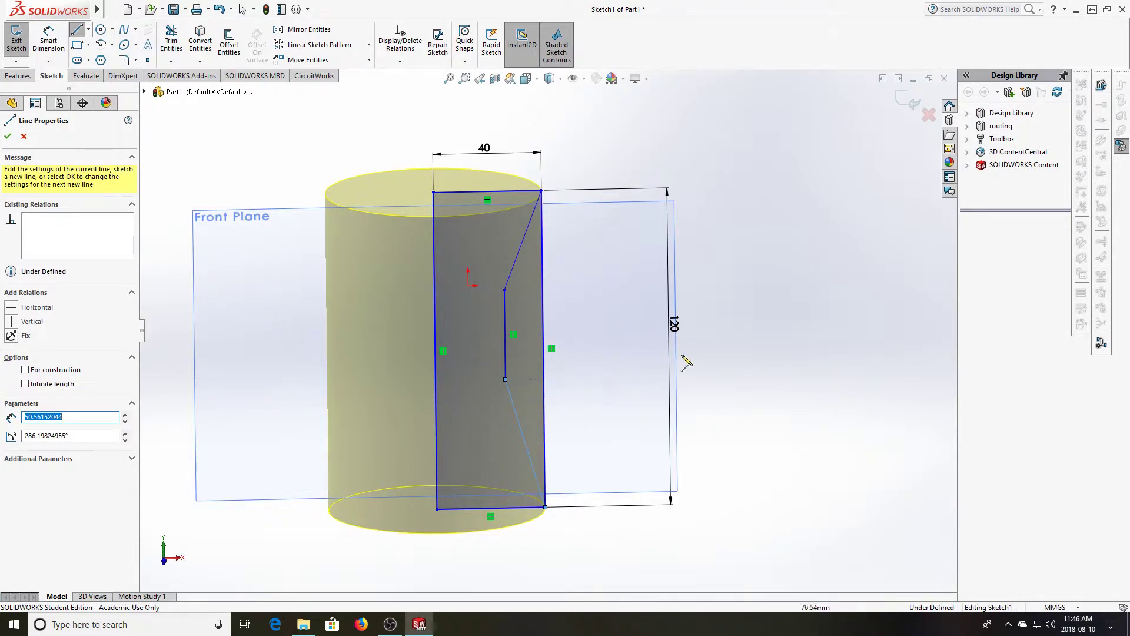
key("Escape")
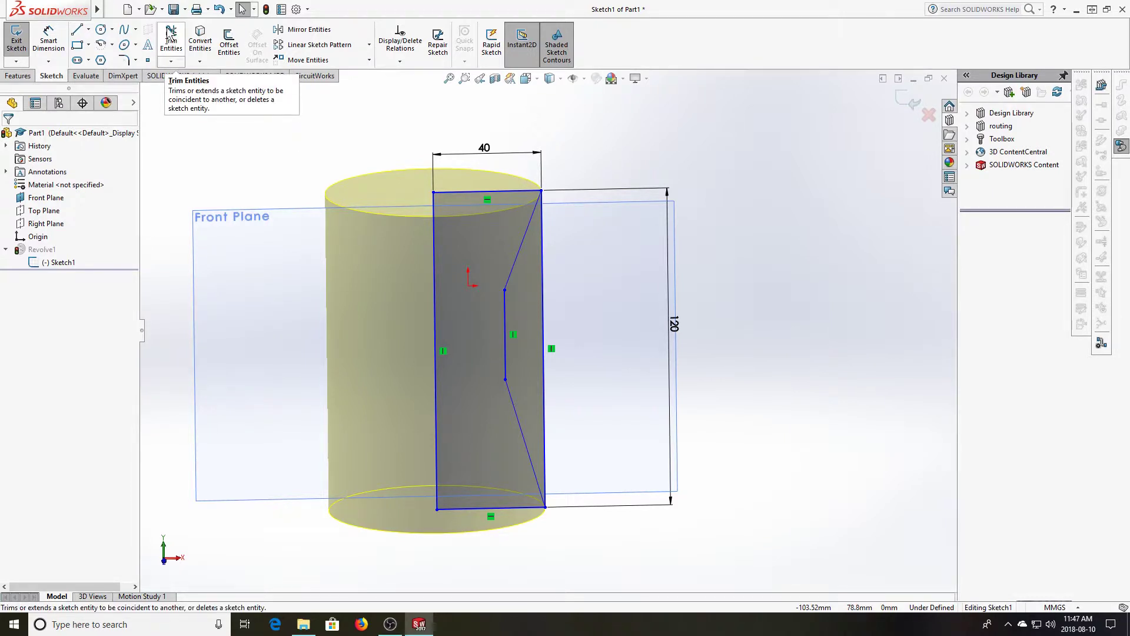
- Power-trim the rectangle's original right vertical line, then exit the sketch to rebuild the revolve
left_click(169, 63)
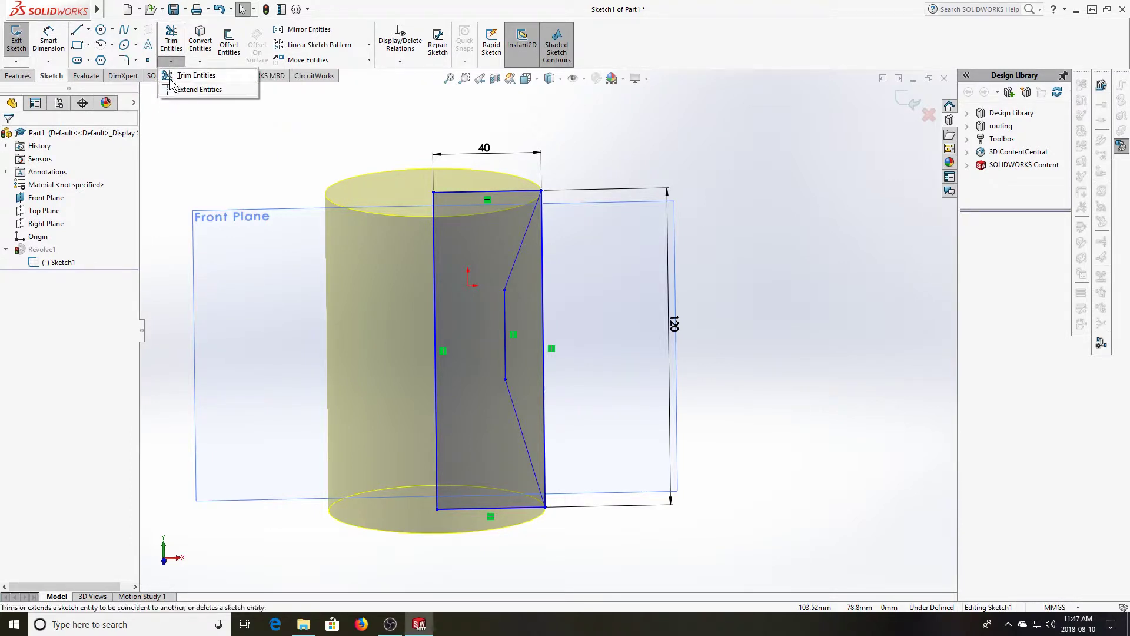
left_click(172, 40)
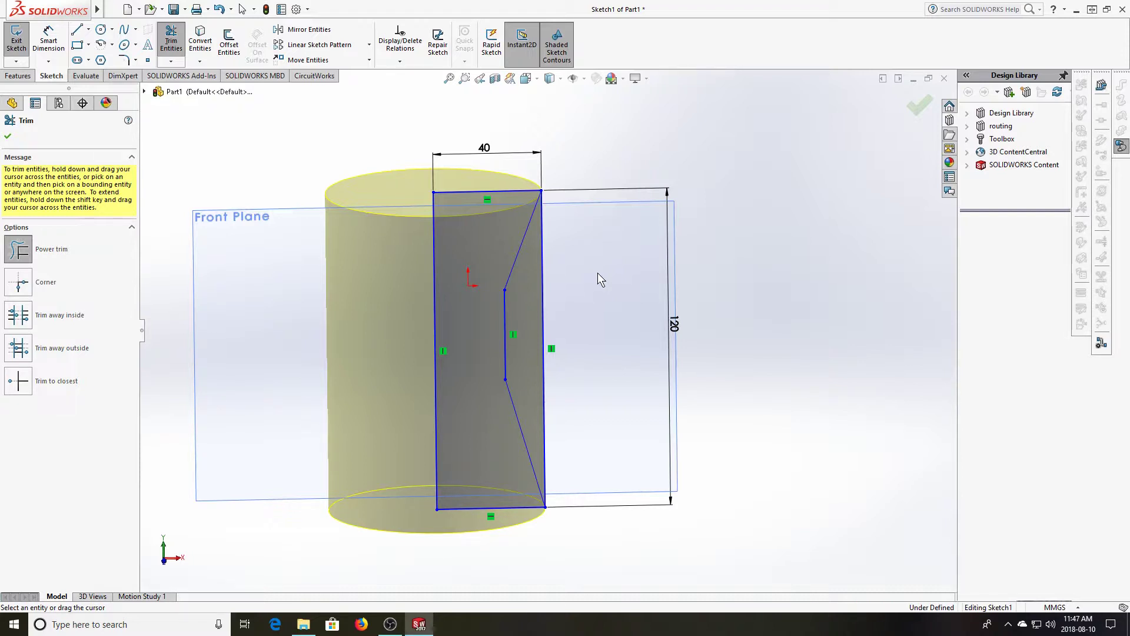
left_click_drag(596, 273, 527, 321)
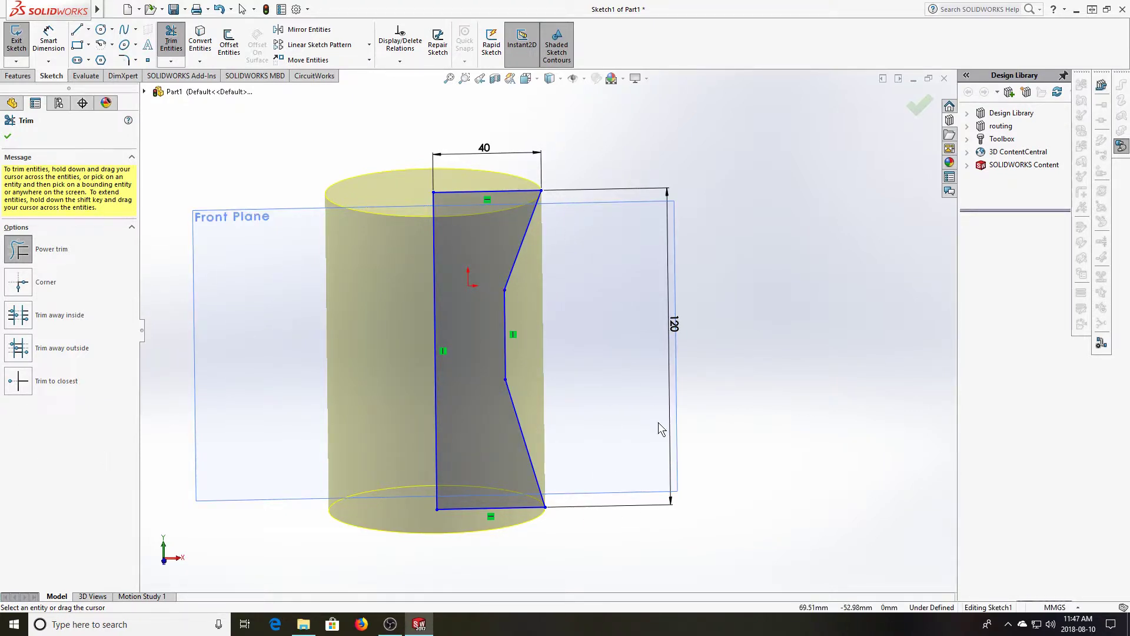
left_click(7, 138)
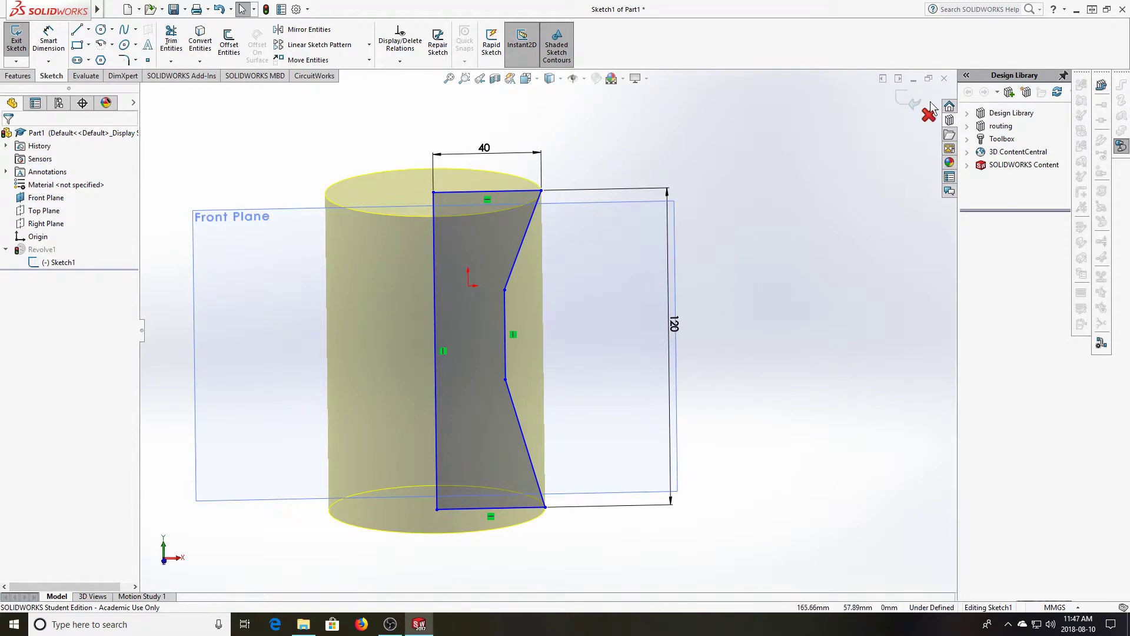
left_click(912, 110)
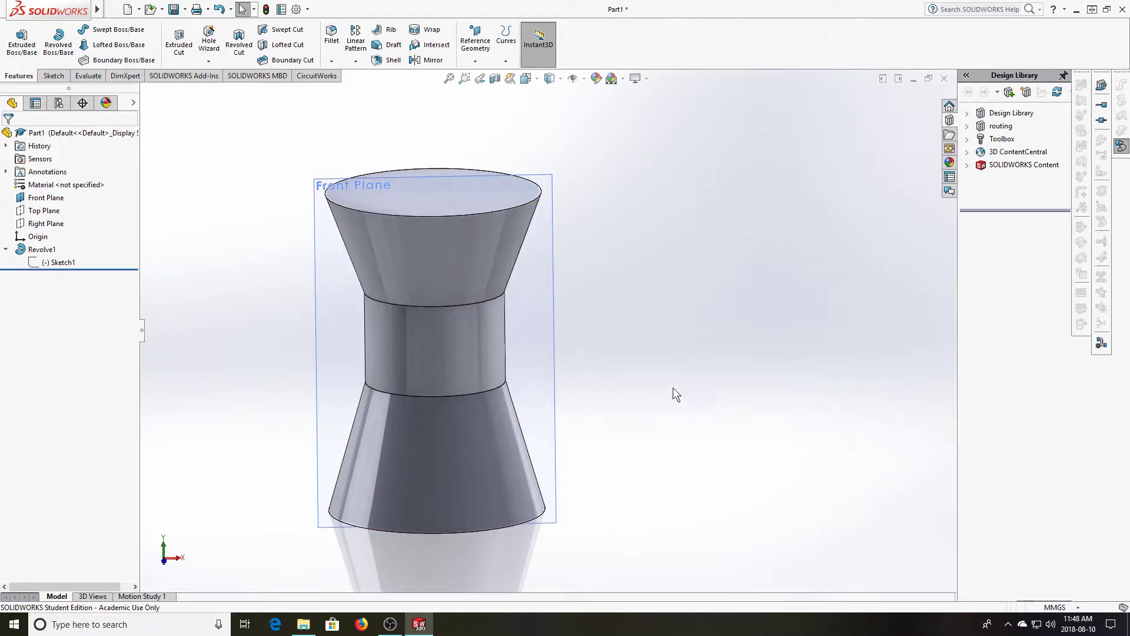
- Reopen the revolve's sketch and dimension the short vertical waist line 15 mm from the left axis line
left_click(33, 263)
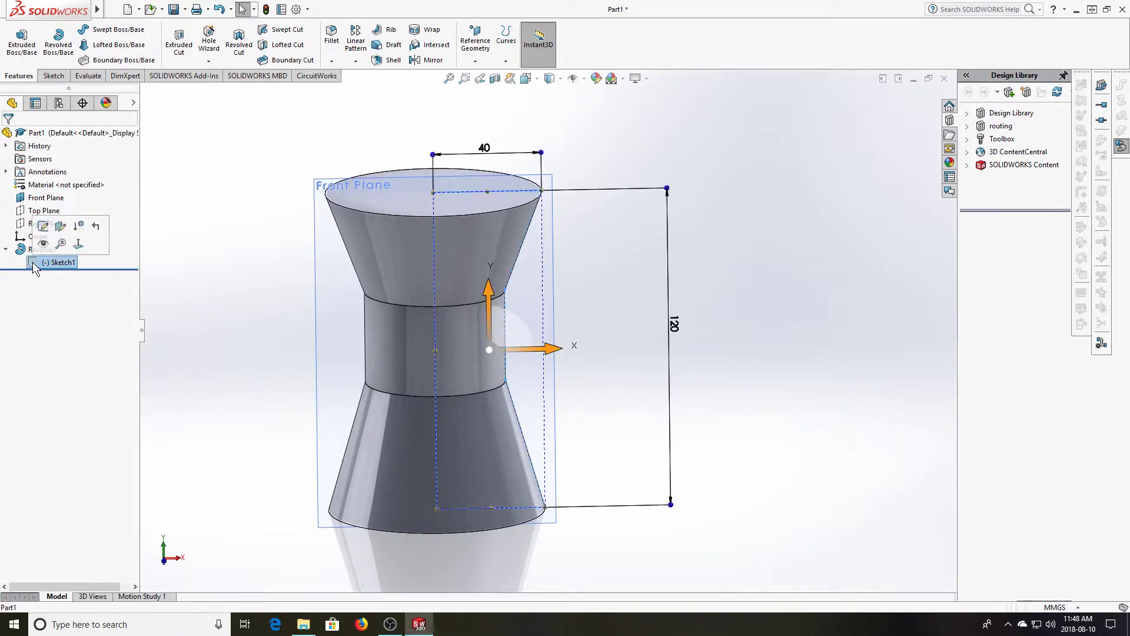
left_click(42, 225)
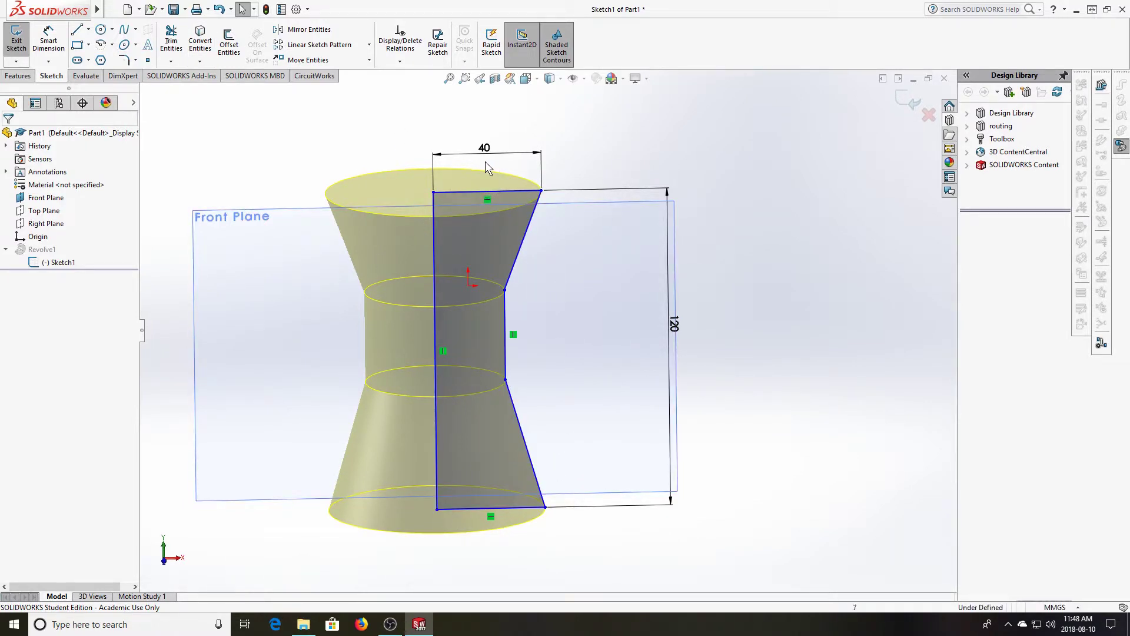
left_click(48, 41)
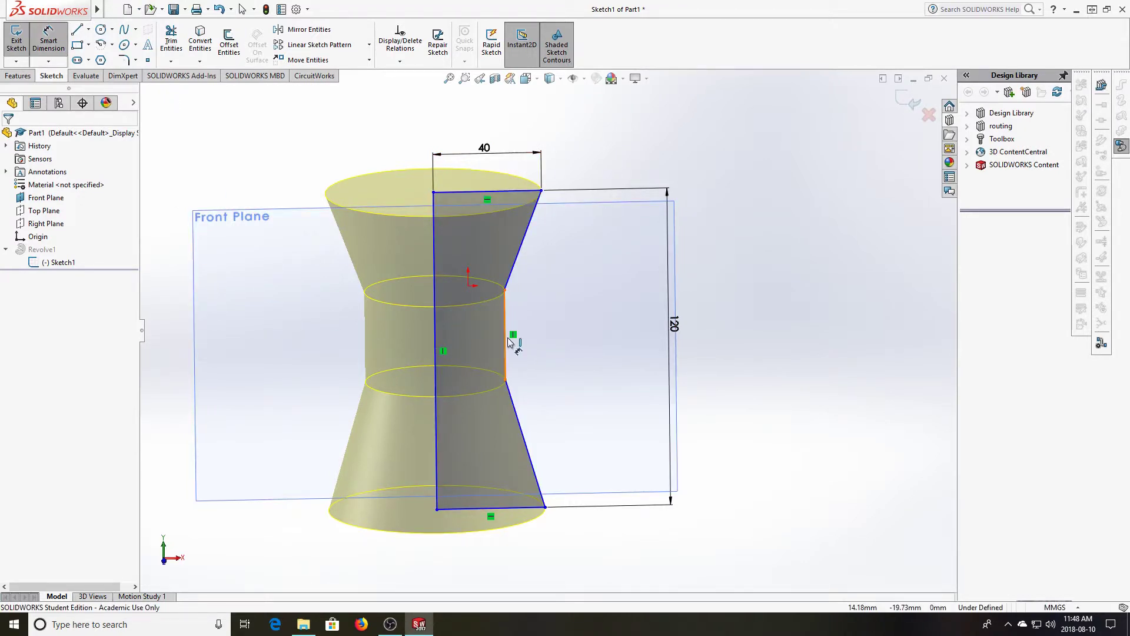
left_click(508, 341)
left_click(437, 358)
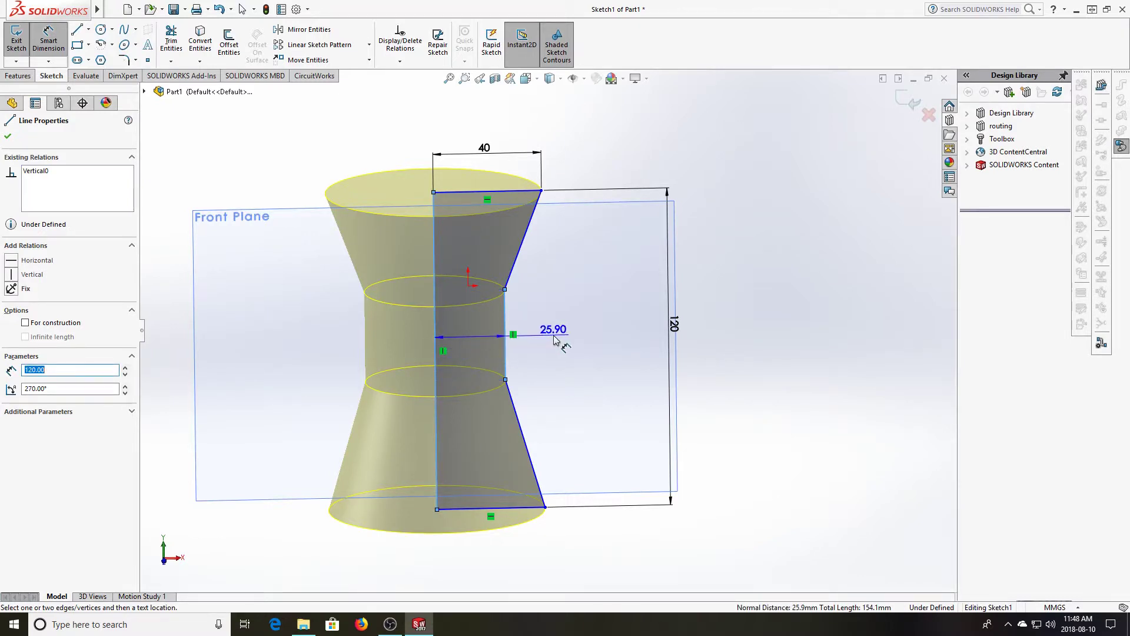
left_click(554, 340)
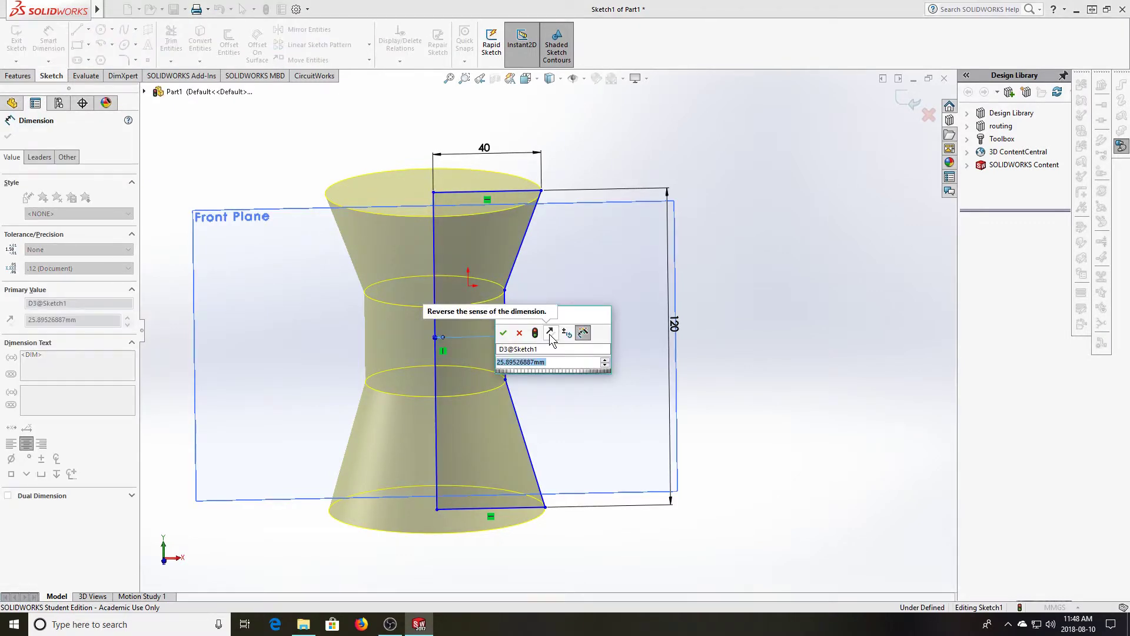
type("15")
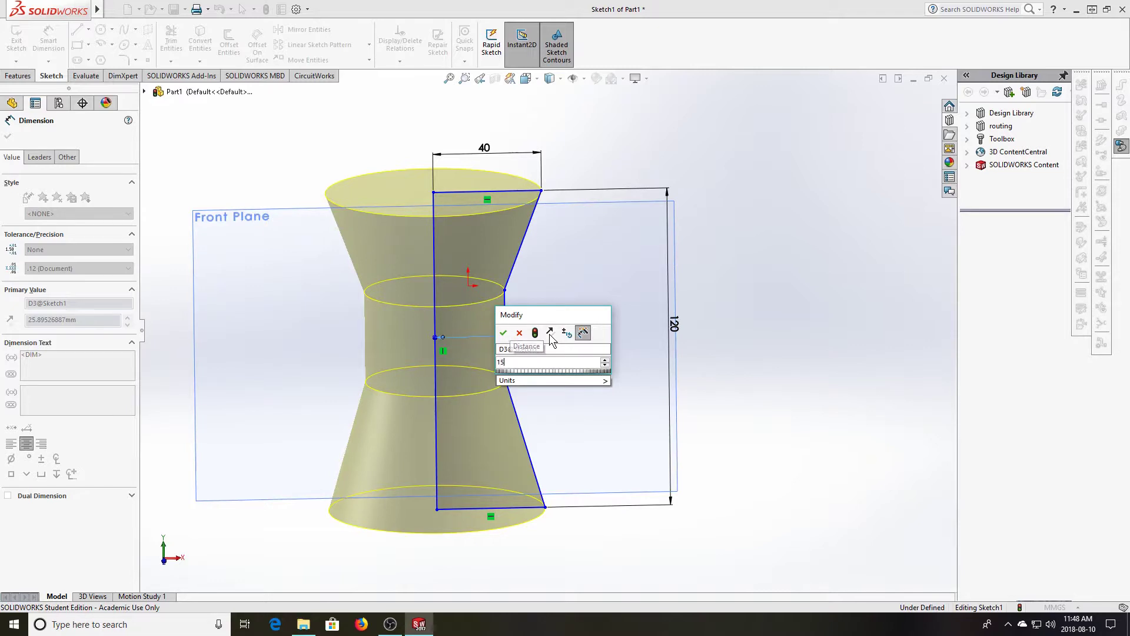
key("Return")
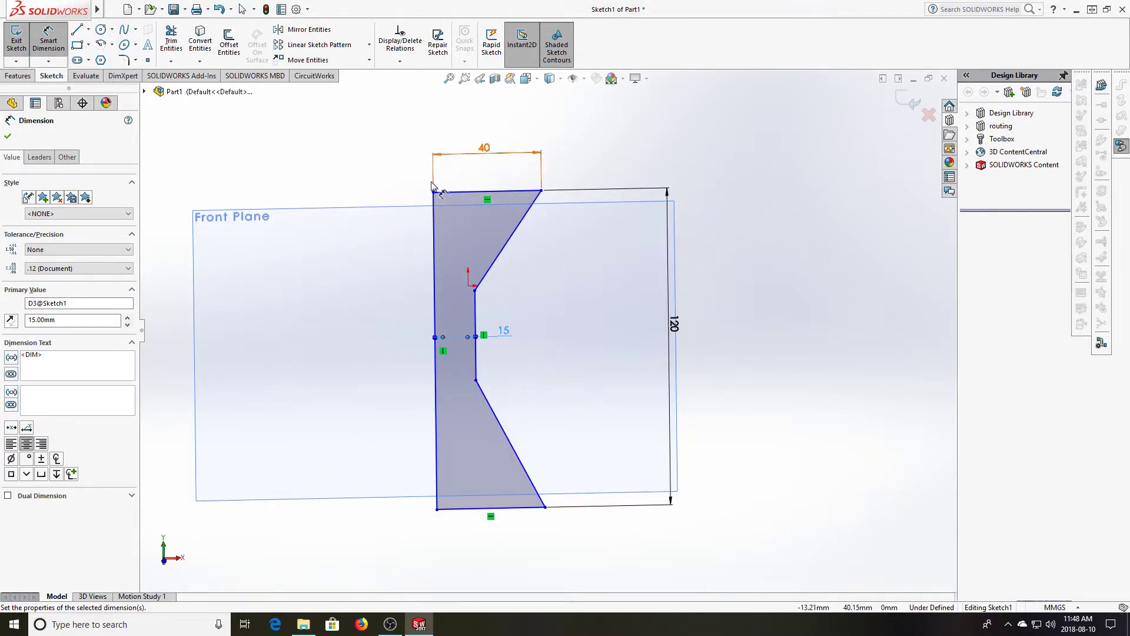
left_click(588, 330)
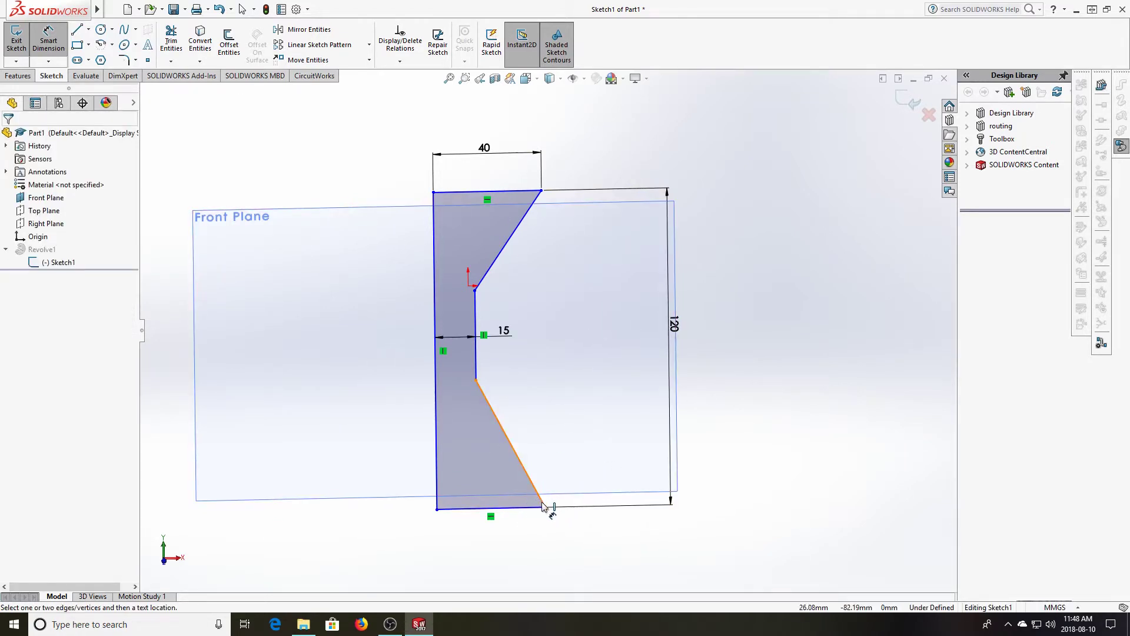
- Dimension the lower endpoint of the waist line 5 mm above the profile's bottom line
left_click(477, 381)
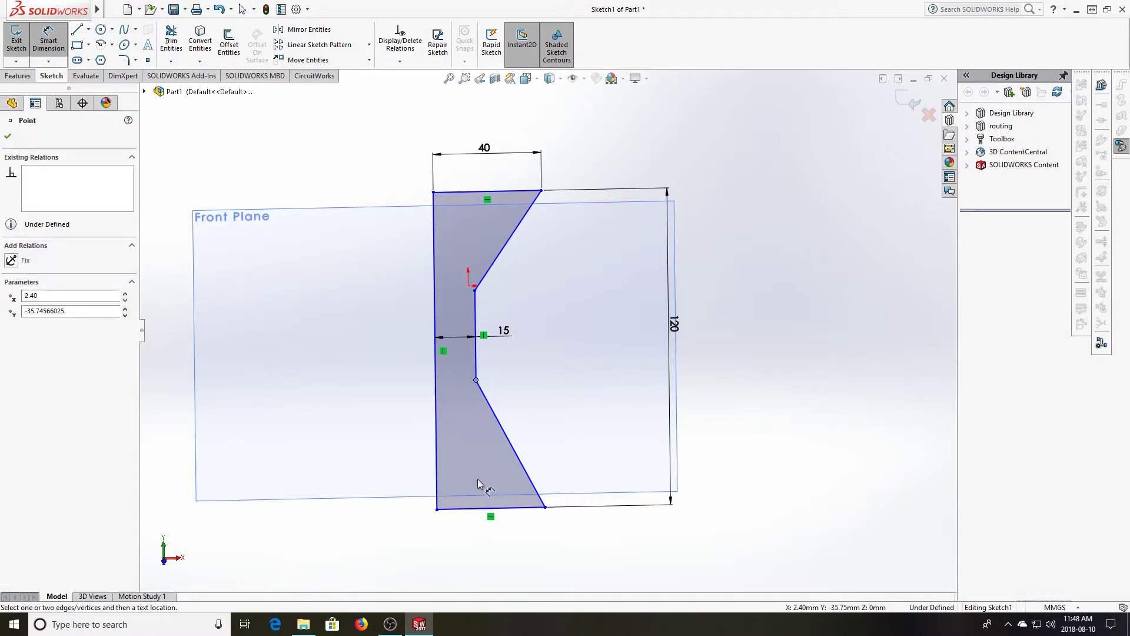
left_click(478, 509)
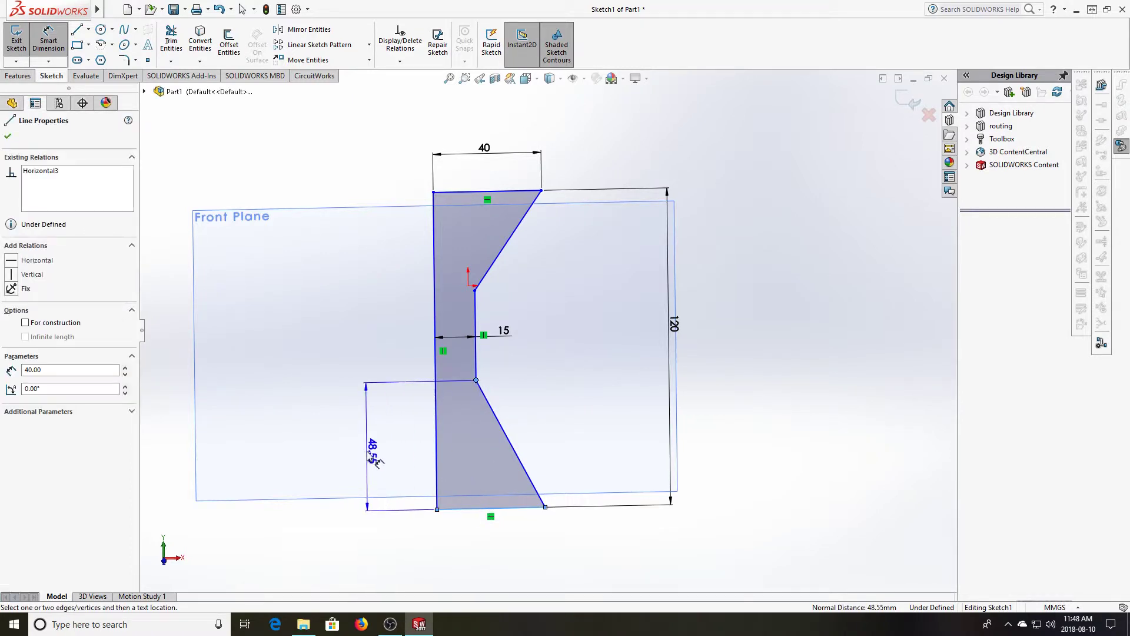
left_click(378, 461)
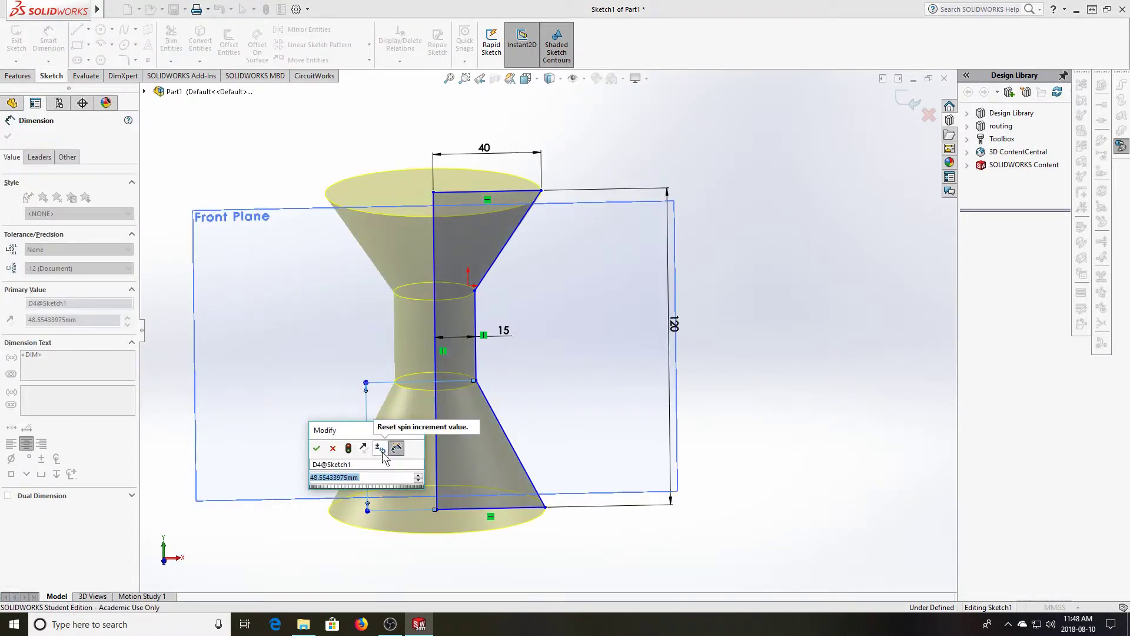
type("5")
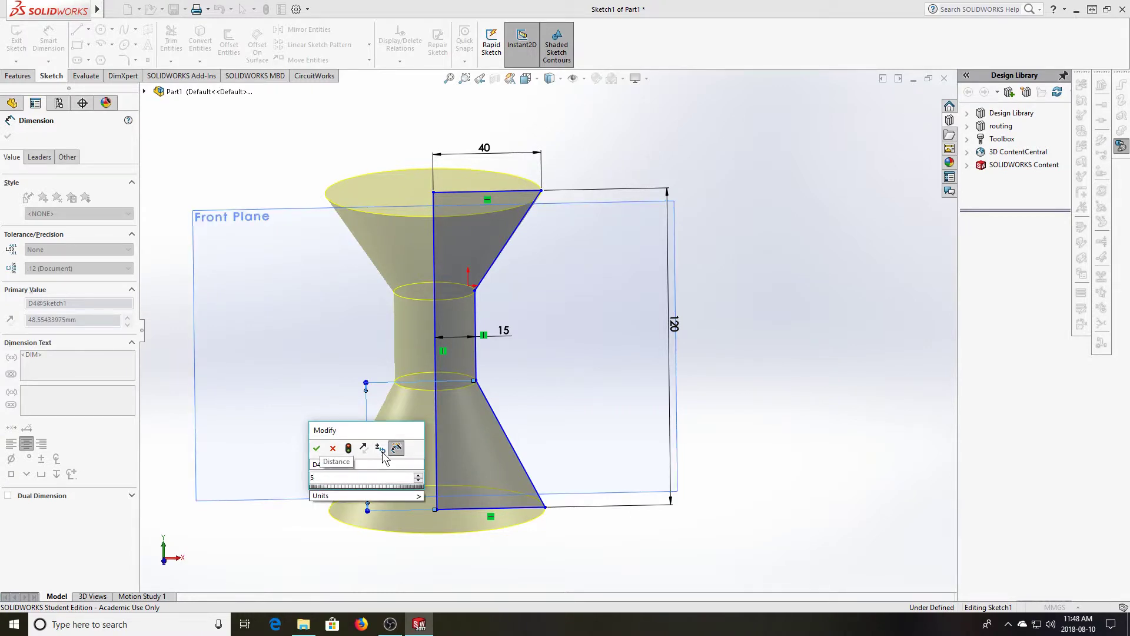
key("Return")
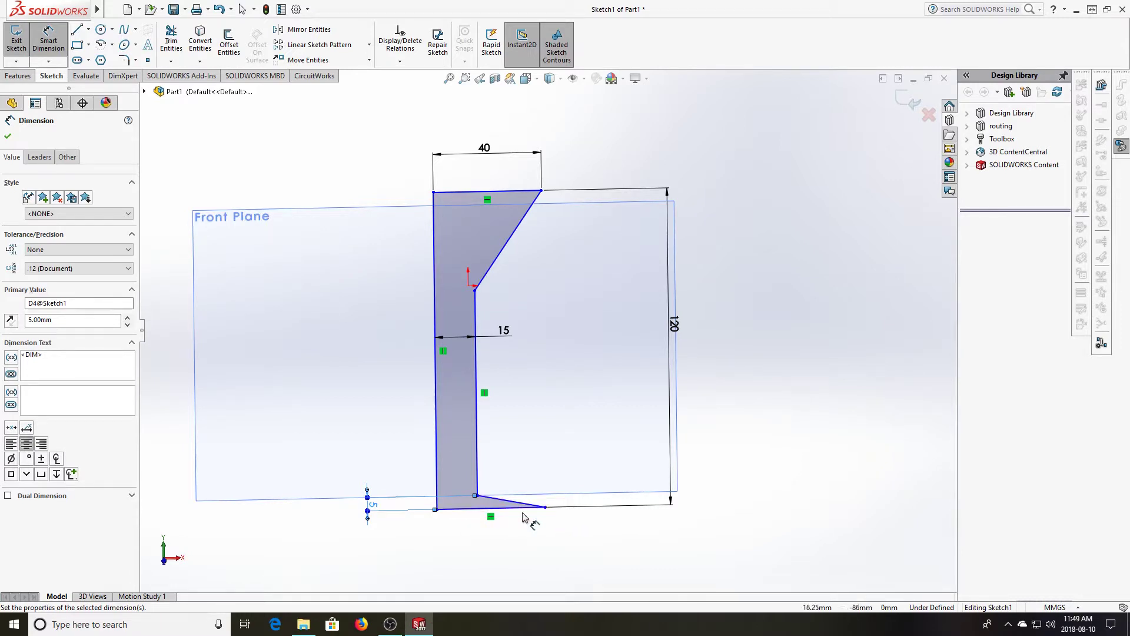
- Check the existing relations of the profile's lower-right corner point
left_click(546, 508)
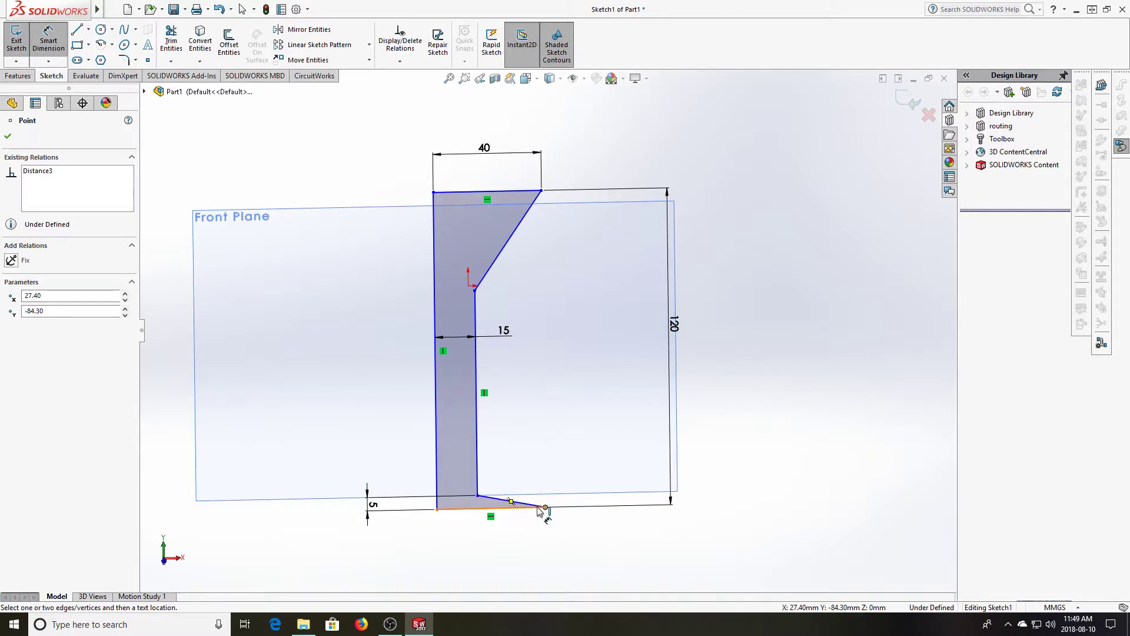
scroll(469, 532, "down", 5)
left_click(643, 440)
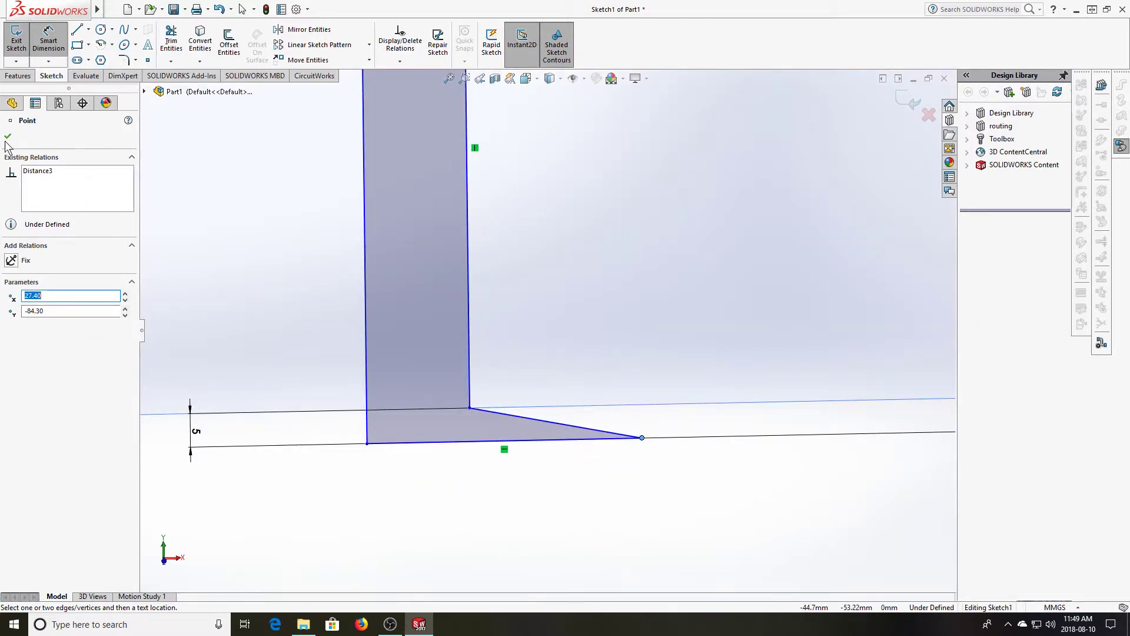
key("Escape")
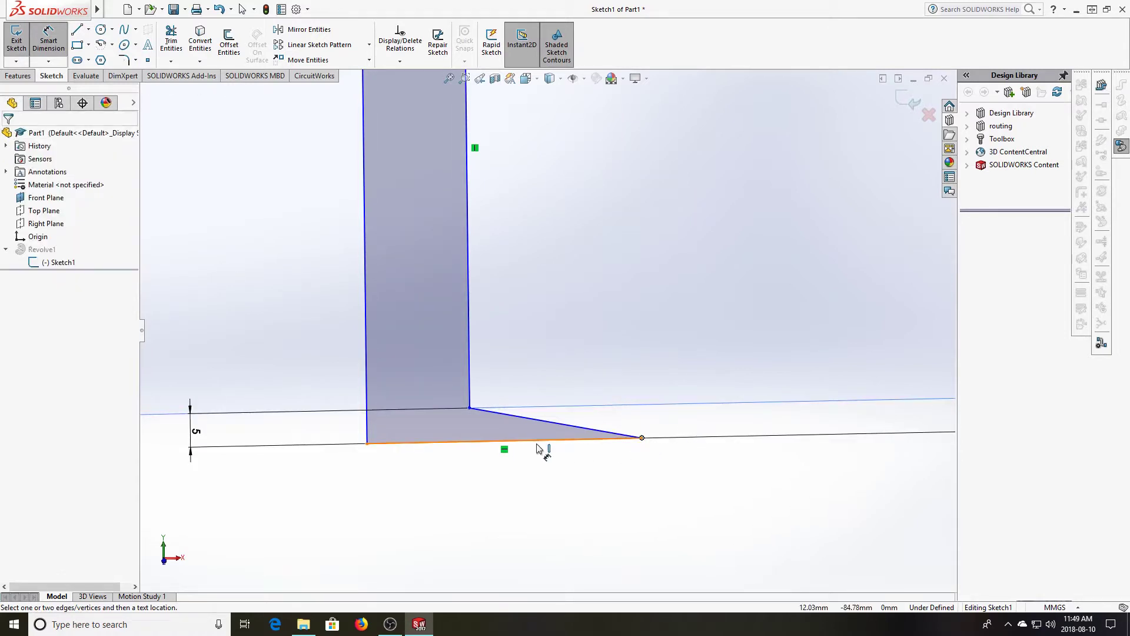
left_click(642, 440)
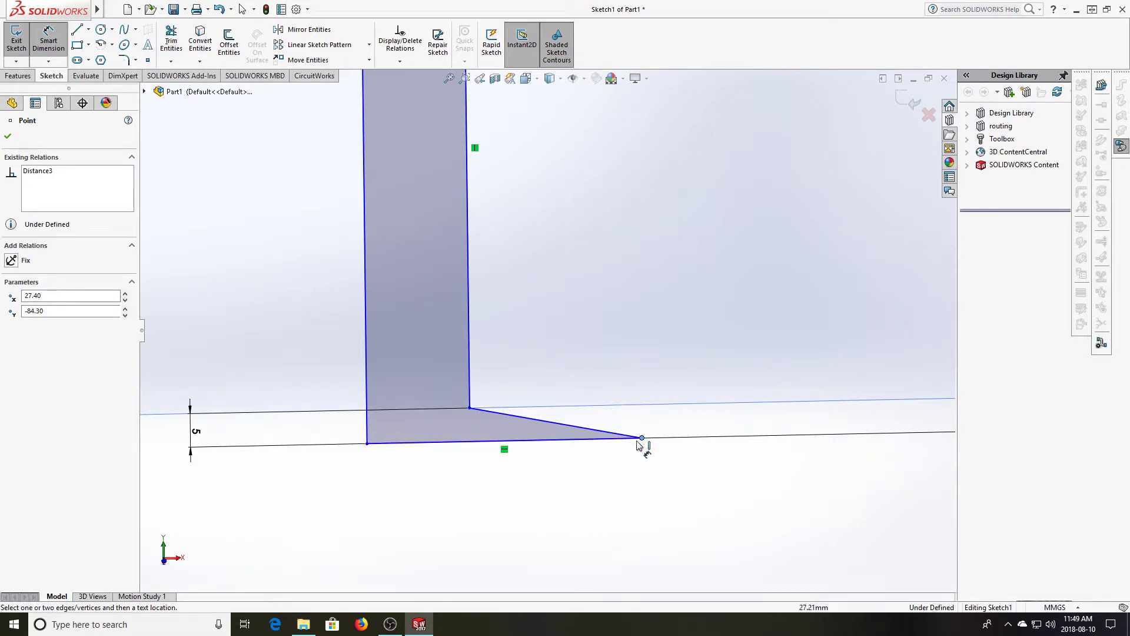
left_click(47, 176)
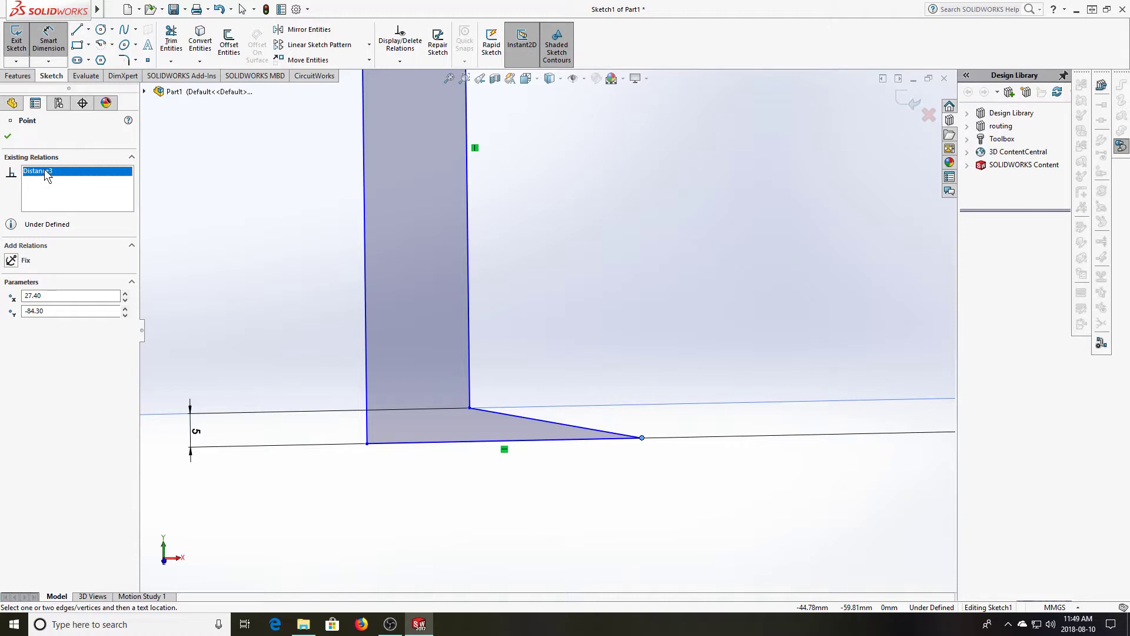
left_click(7, 136)
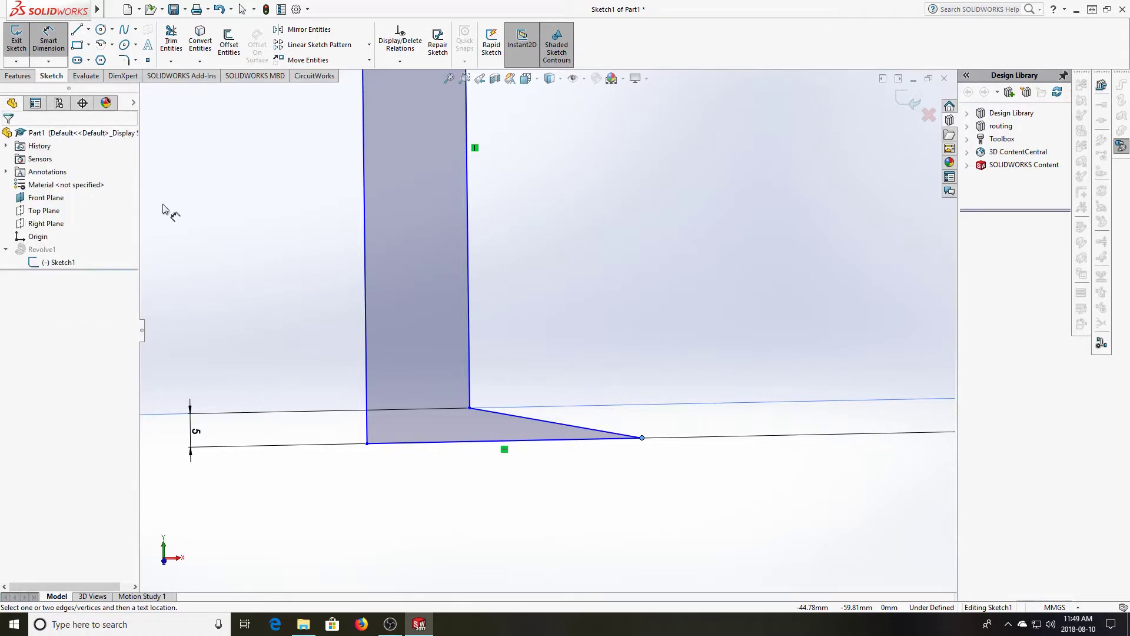
- Try to dimension the profile's lower-right corner point against its bottom line
left_click(642, 438)
left_click(567, 444)
left_click(598, 329)
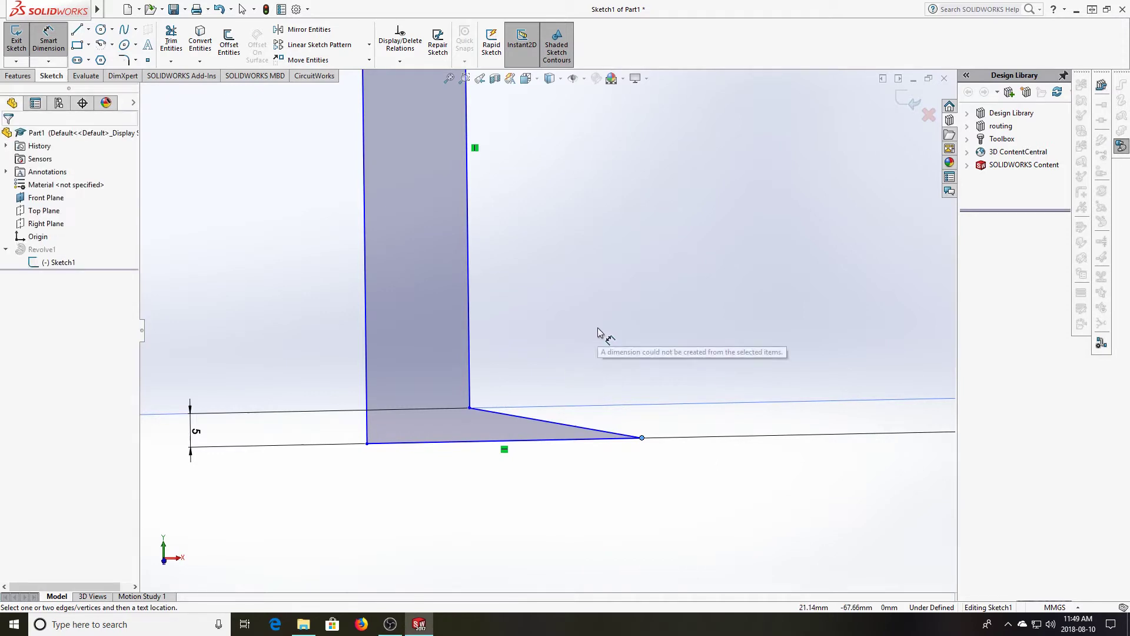
- Inspect the existing relations of the profile's lower-right corner point and of its bottom horizontal line
left_click(643, 439)
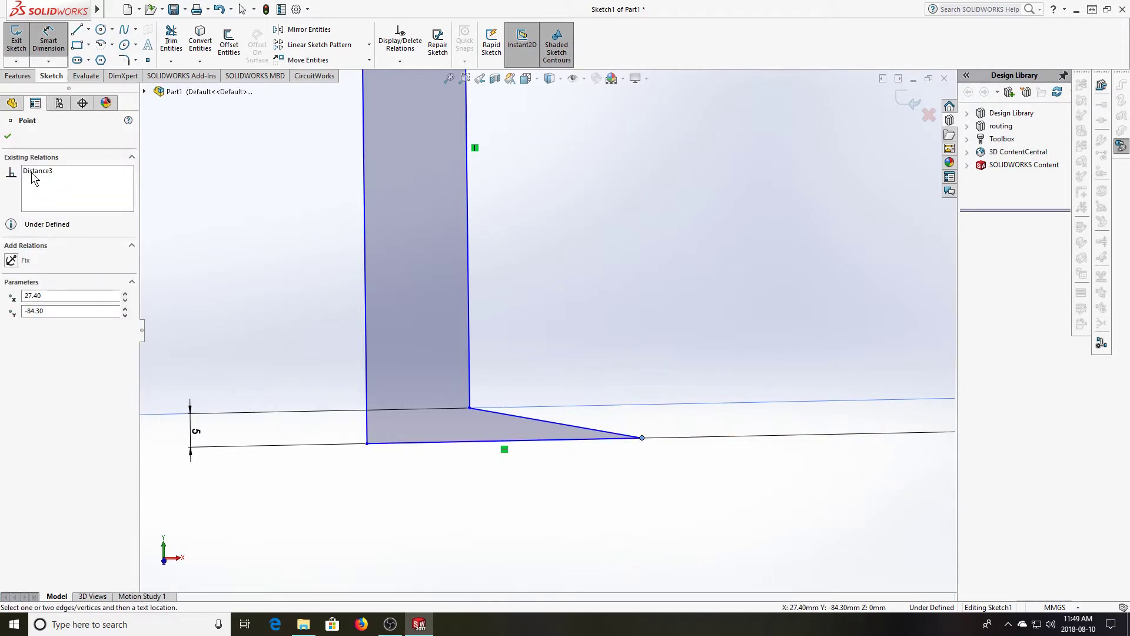
left_click(34, 171)
key("Tab")
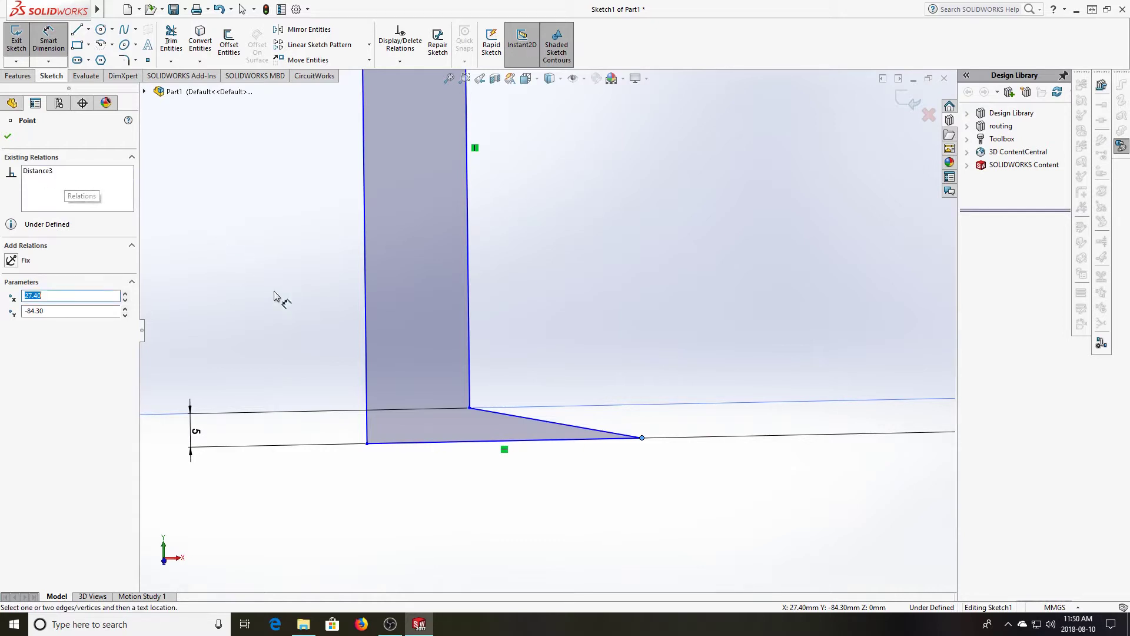
left_click(9, 136)
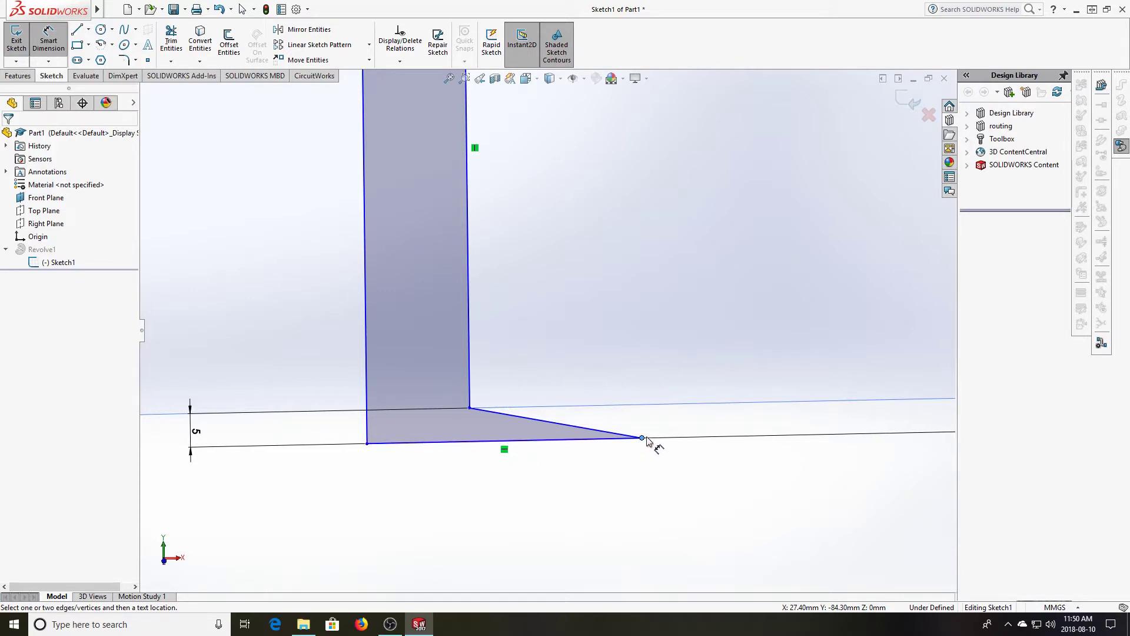
left_click(541, 442)
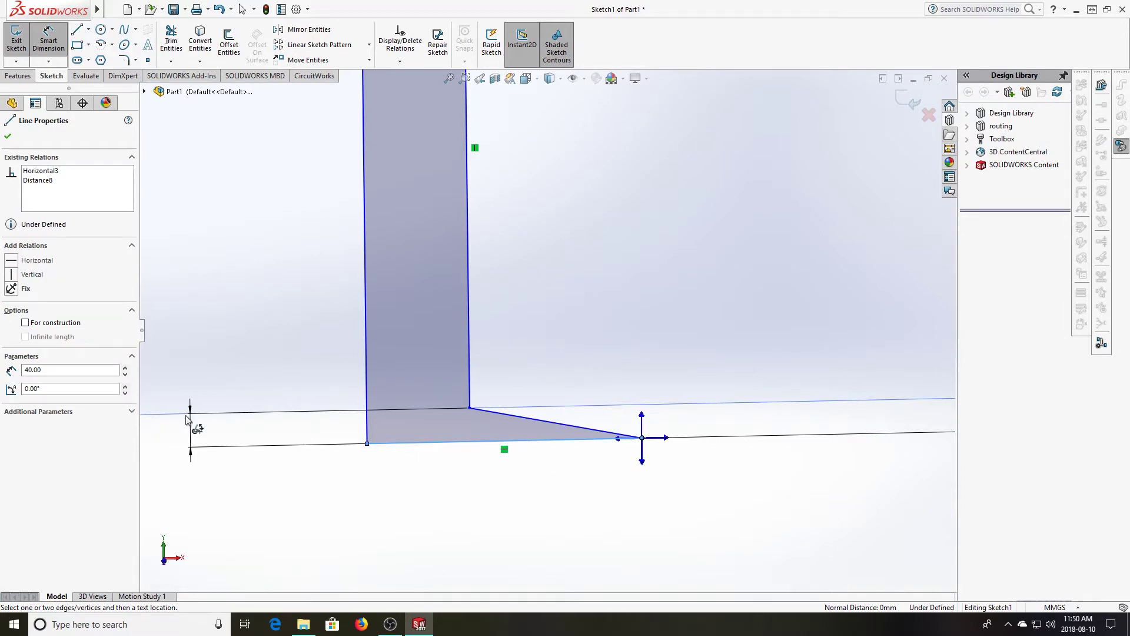
left_click(47, 172)
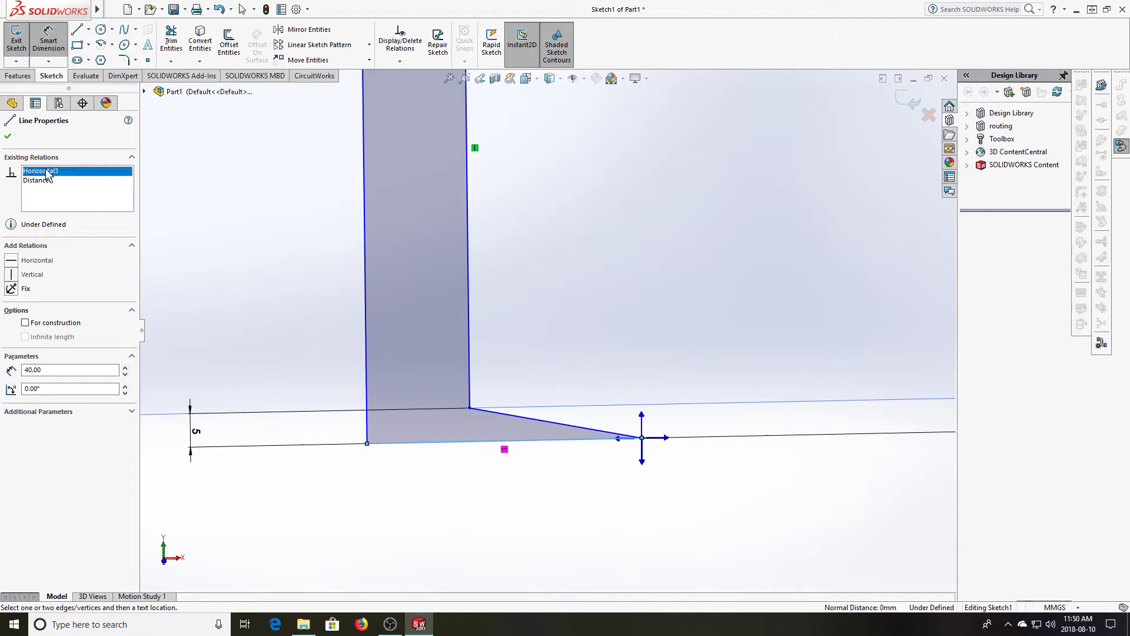
left_click(504, 449)
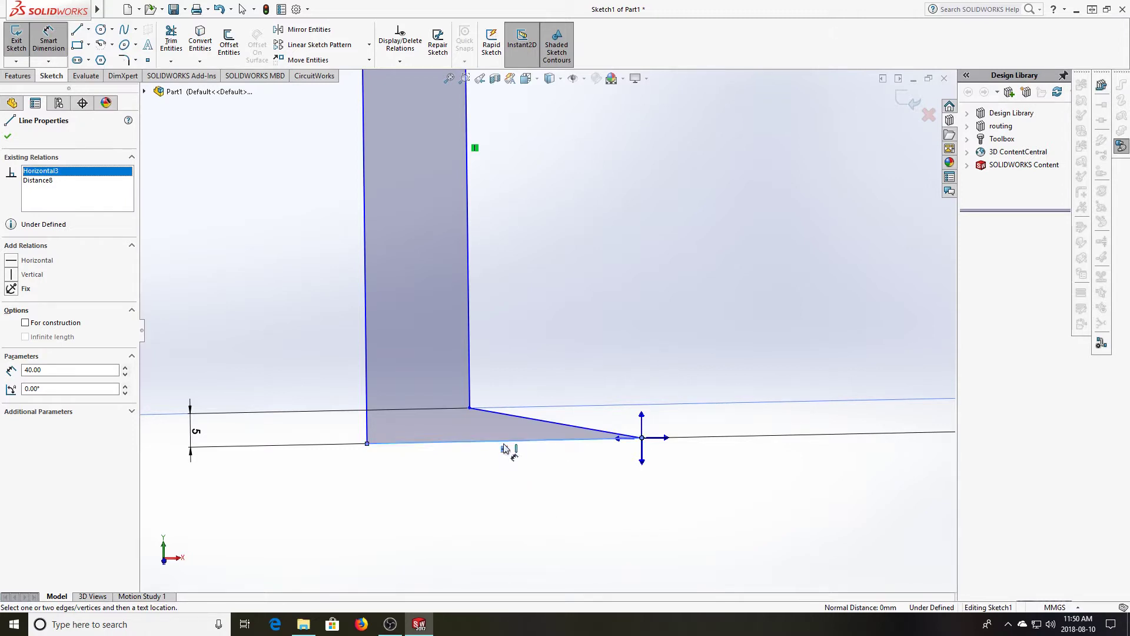
left_click(43, 182)
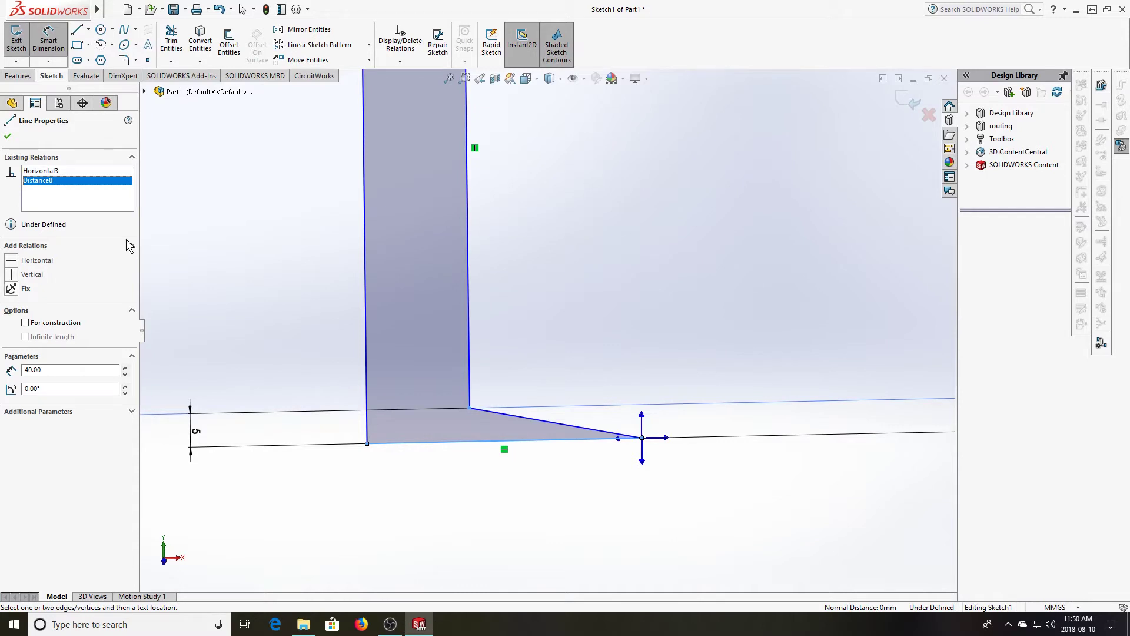
left_click(9, 136)
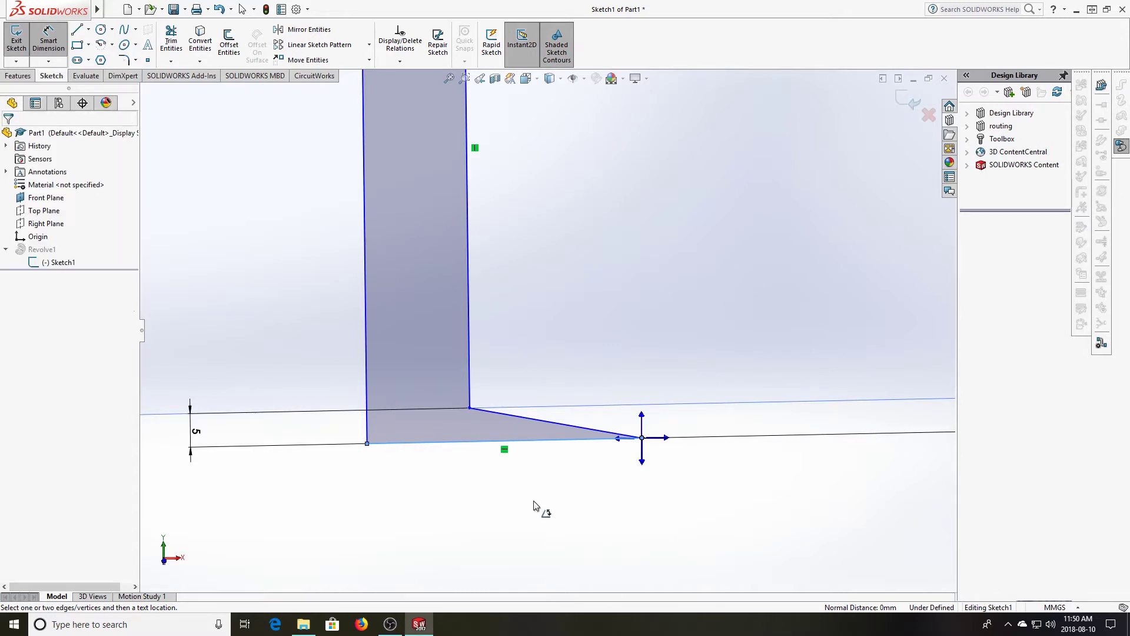
- Delete the profile's bottom horizontal line together with its associated dimensions
left_click(483, 445)
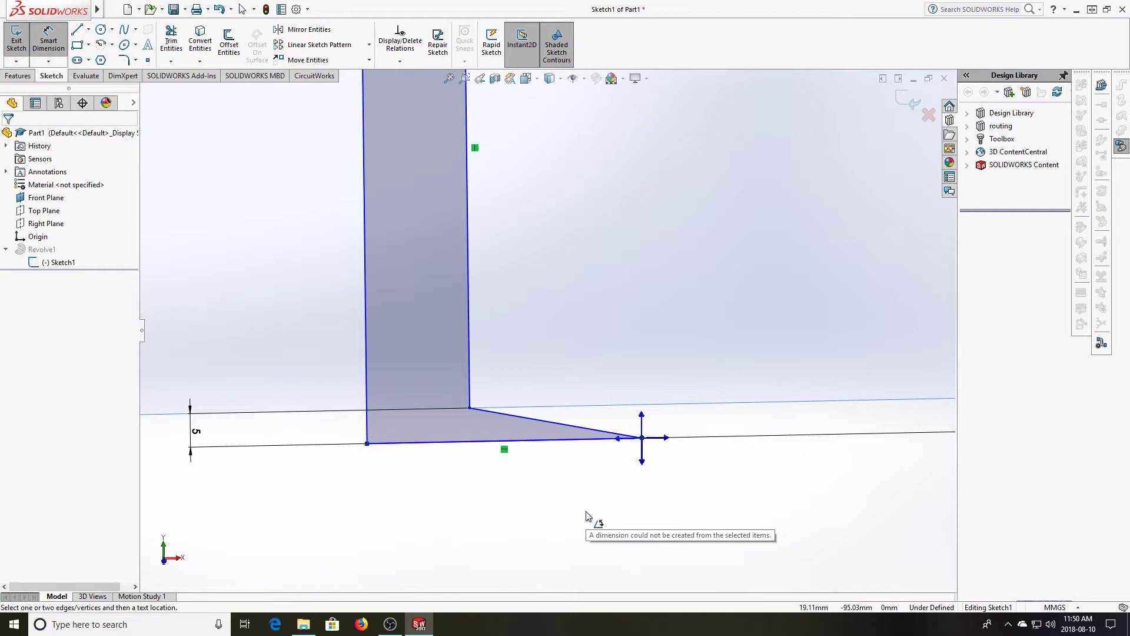
left_click(504, 441)
key("Delete")
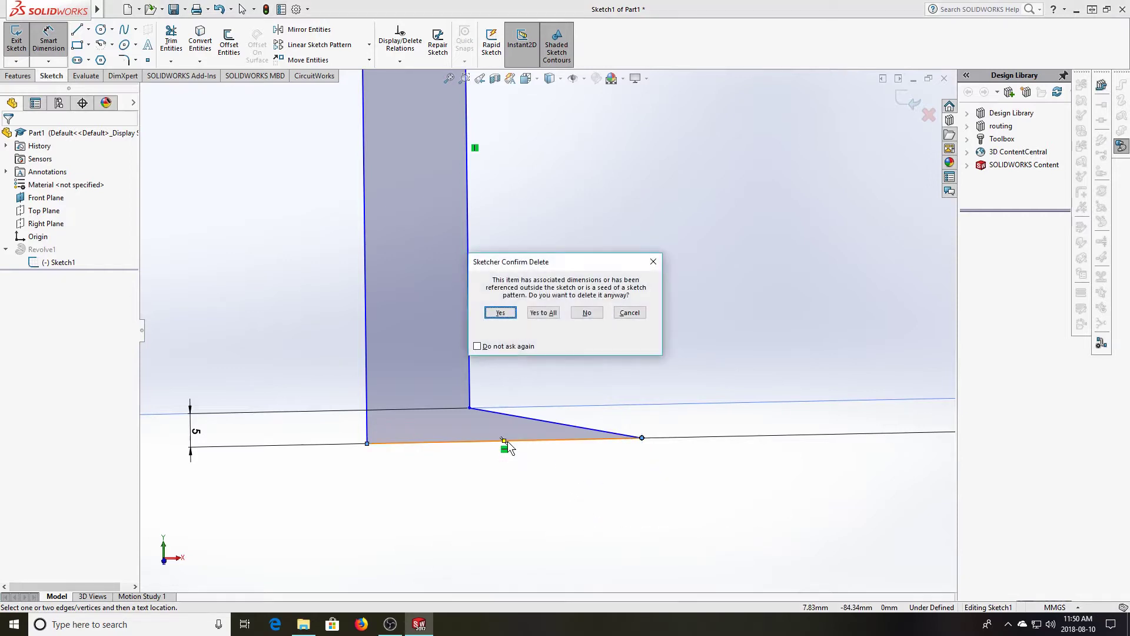
left_click(538, 315)
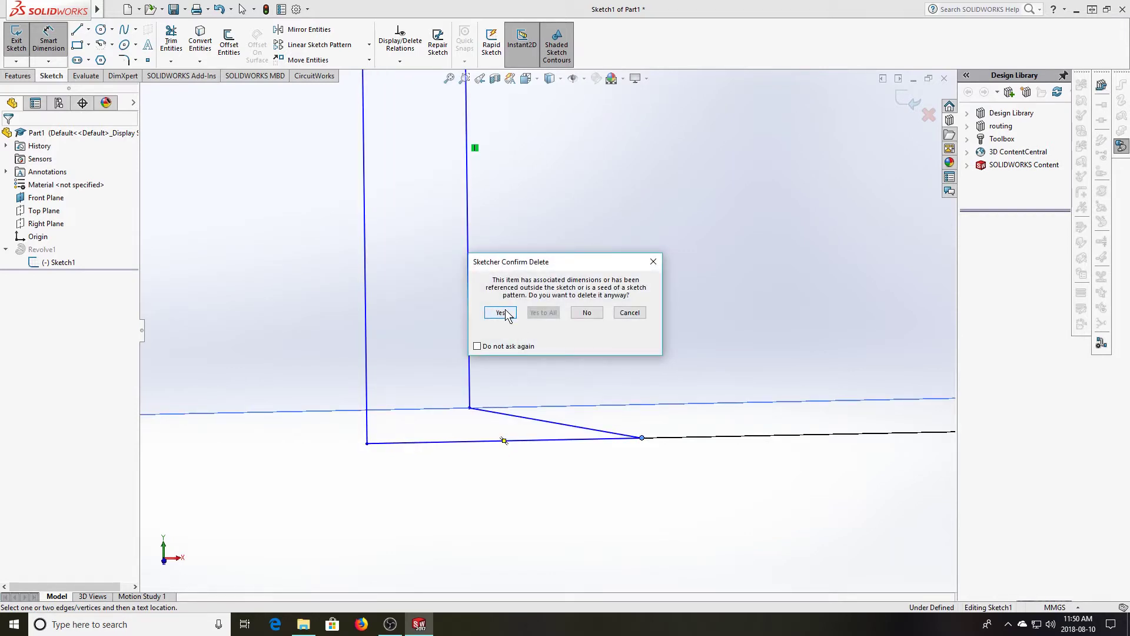
left_click(505, 310)
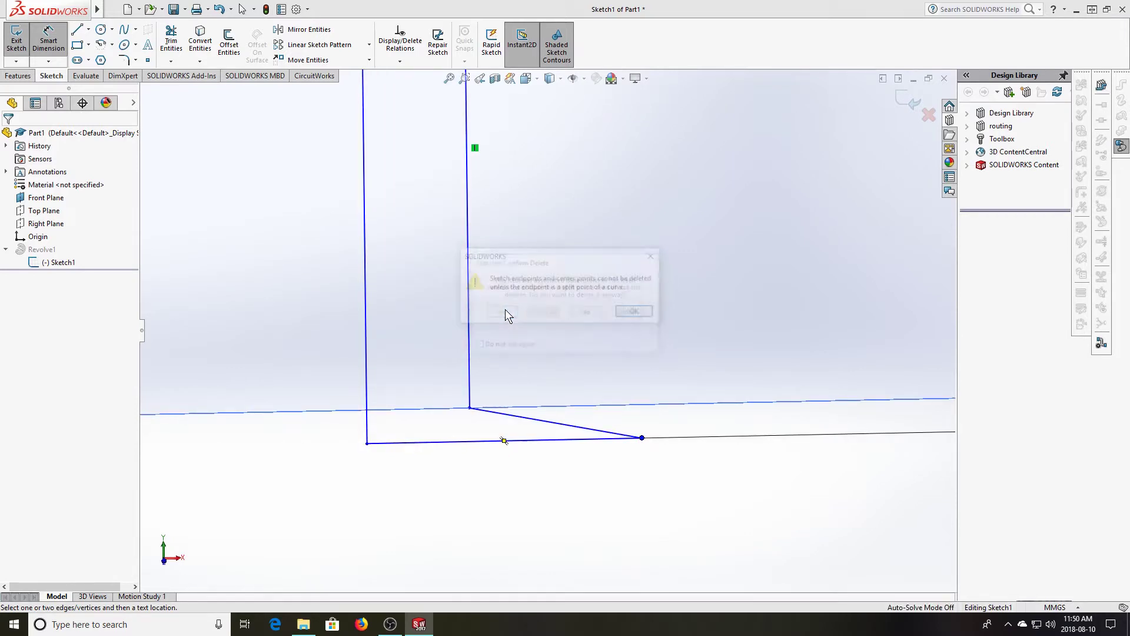
left_click(638, 313)
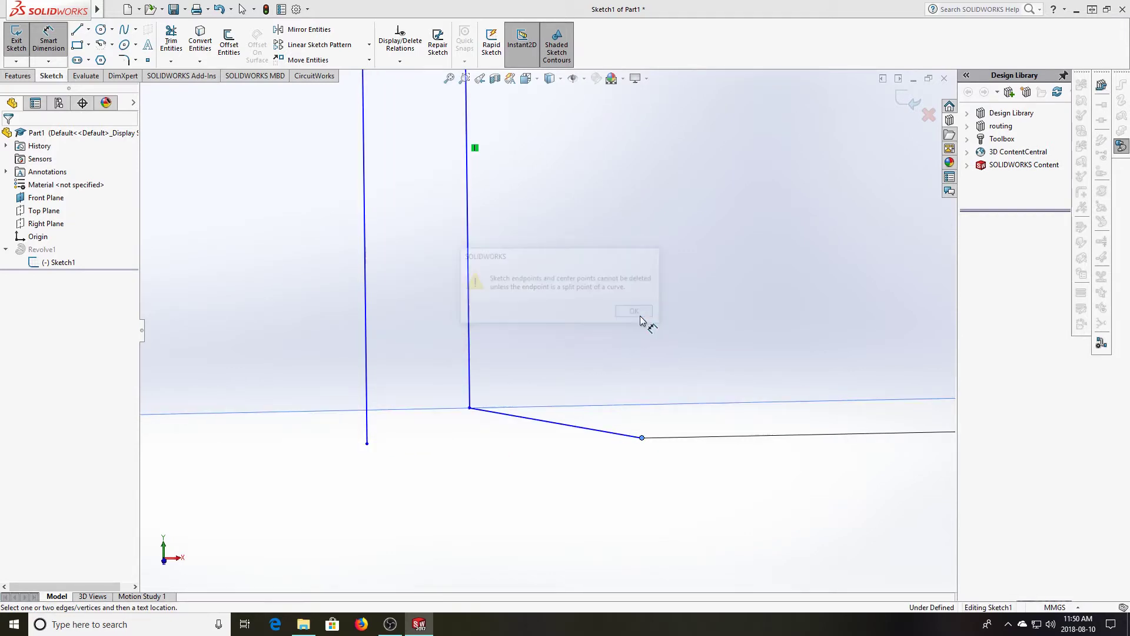
- Delete the 120 mm vertical height dimension from the sketch
left_click(642, 438)
scroll(706, 470, "up", 3)
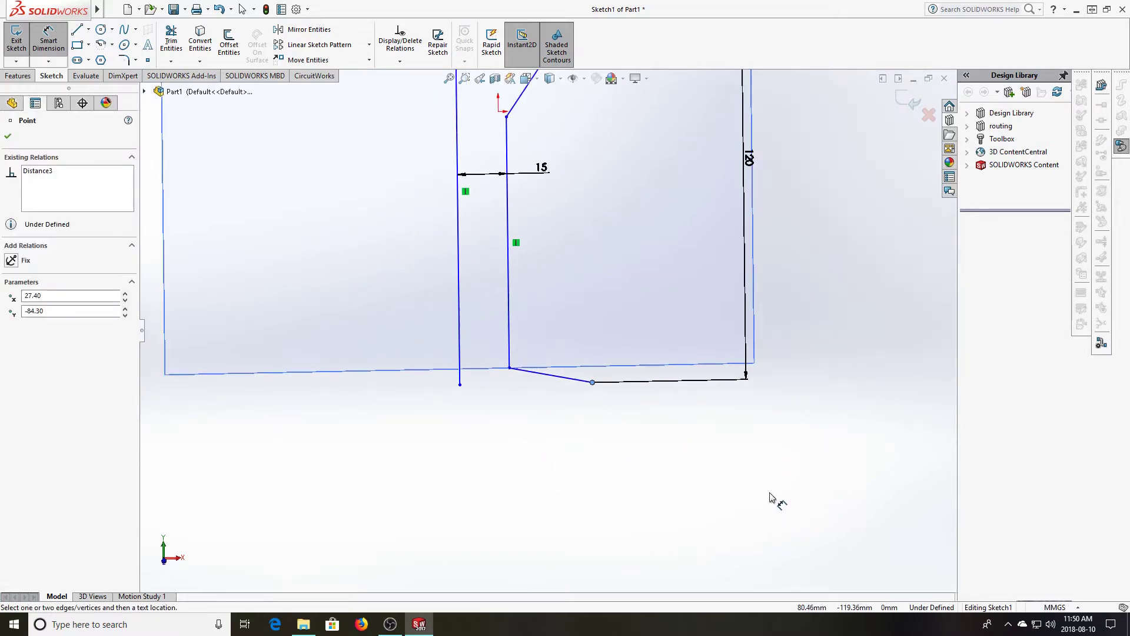
left_click(747, 159)
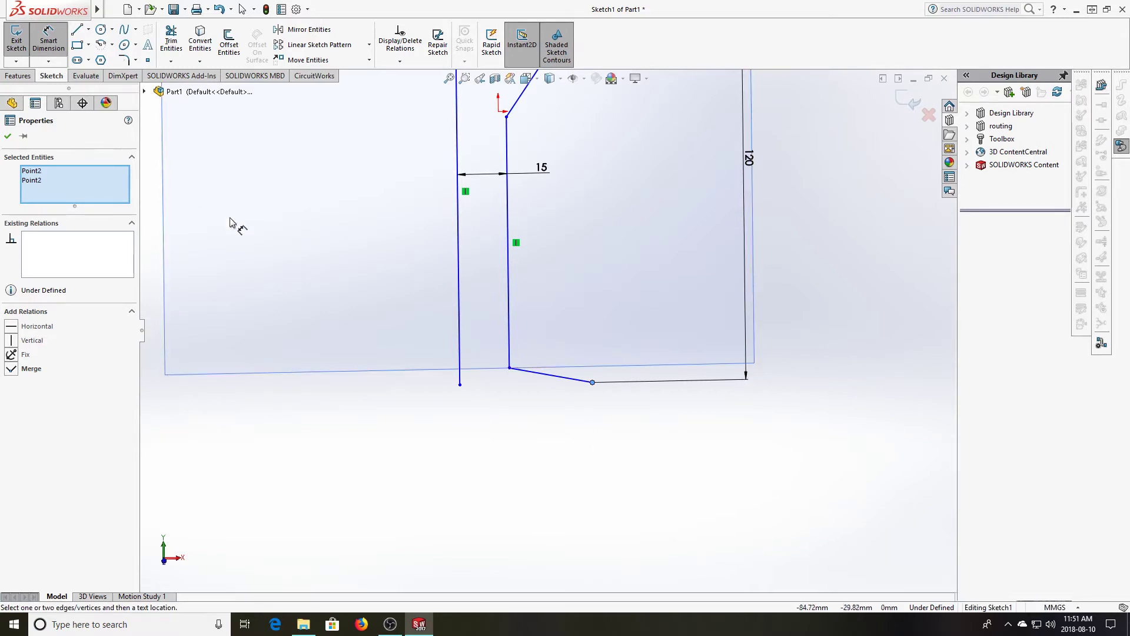
key("Escape")
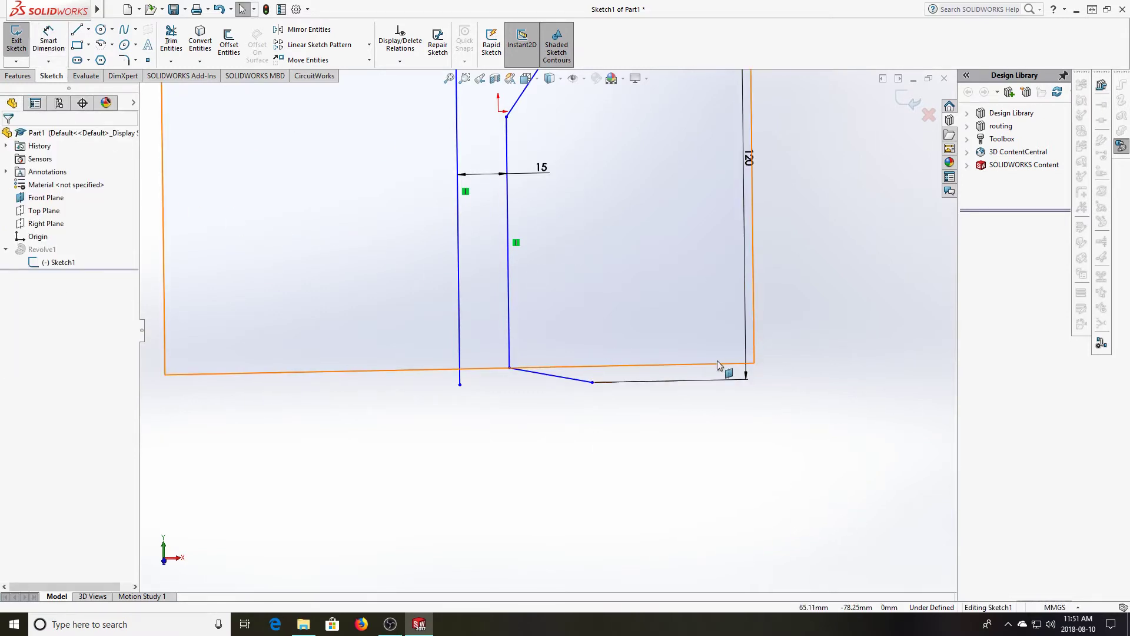
left_click(746, 379)
key("Delete")
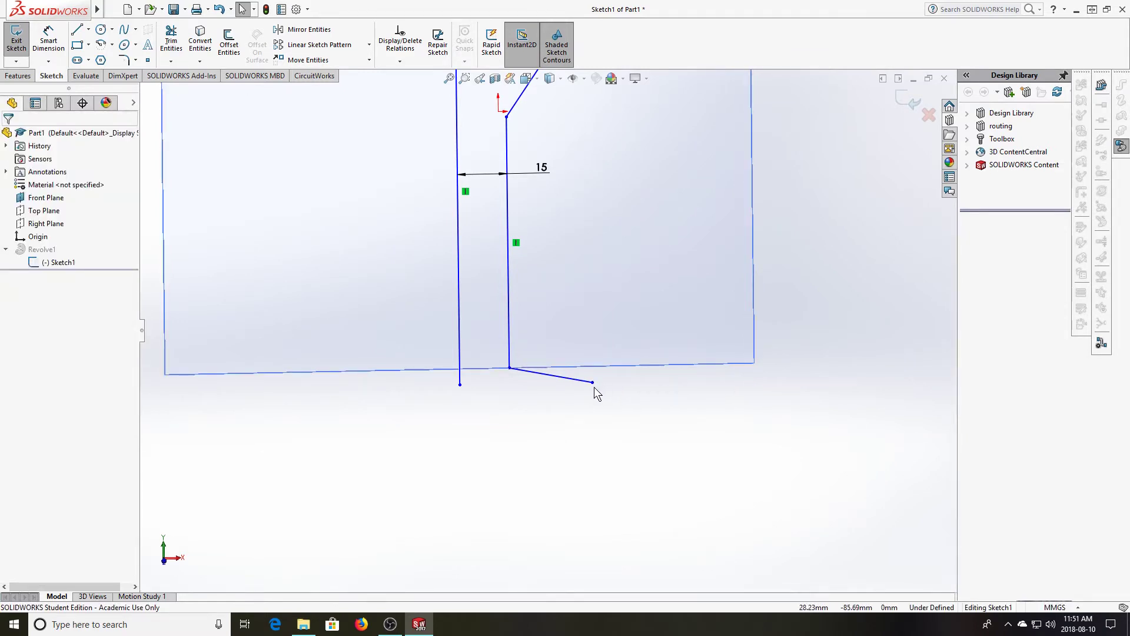
- Move the free end of the lower slanted line onto the axis line's lower endpoint to close the profile
left_click_drag(592, 384, 478, 383)
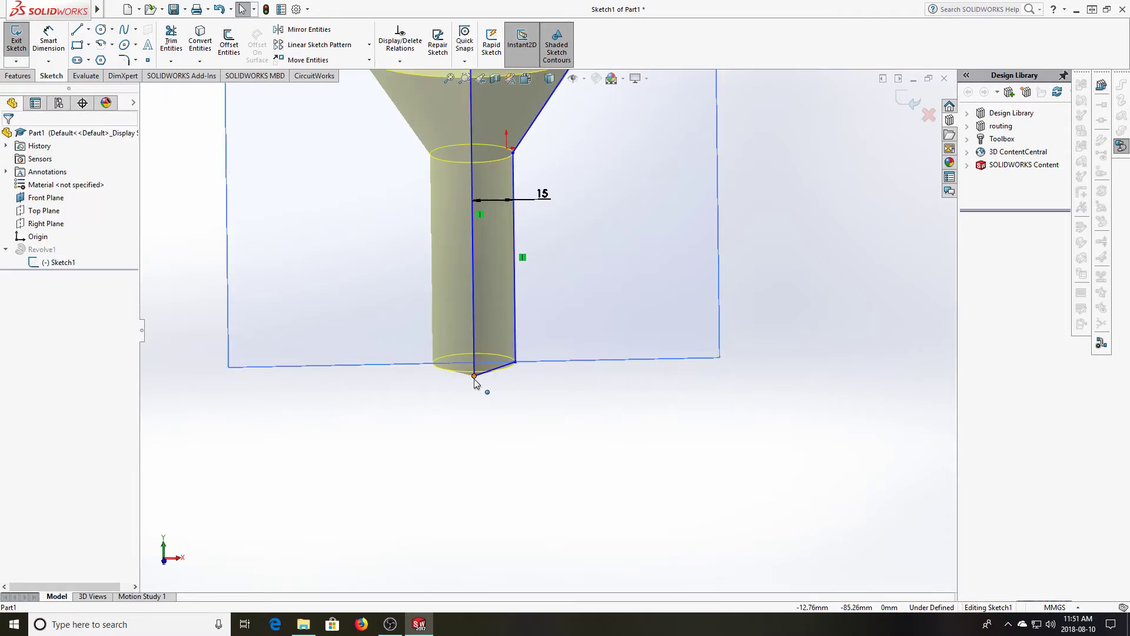
scroll(590, 295, "up", 2)
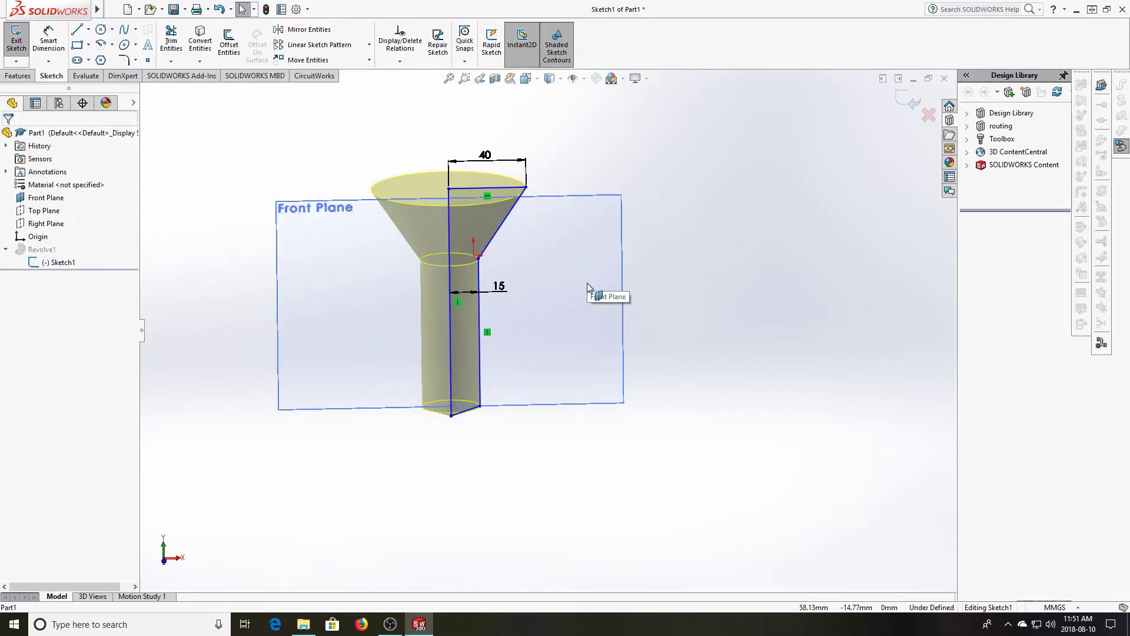
scroll(587, 281, "down", 1)
scroll(461, 373, "down", 3)
scroll(461, 377, "down", 1)
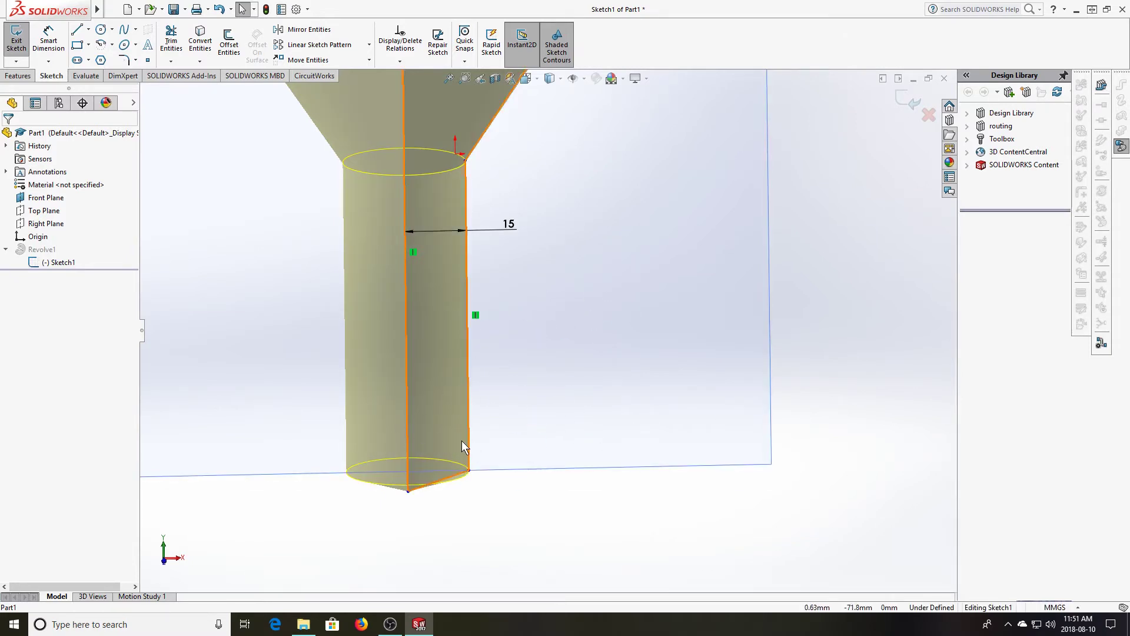
scroll(489, 322, "up", 3)
scroll(496, 311, "up", 3)
scroll(495, 311, "down", 3)
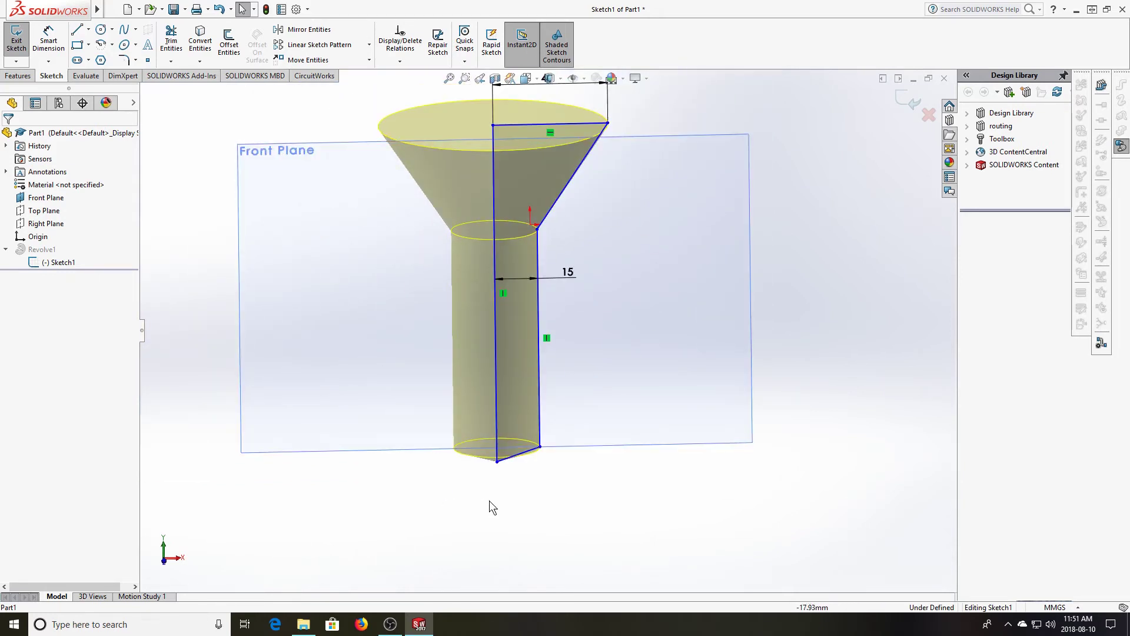
- Dimension the vertical distance between the waist line's lower endpoint and the axis line's lower endpoint as 5 mm
scroll(580, 462, "down", 2)
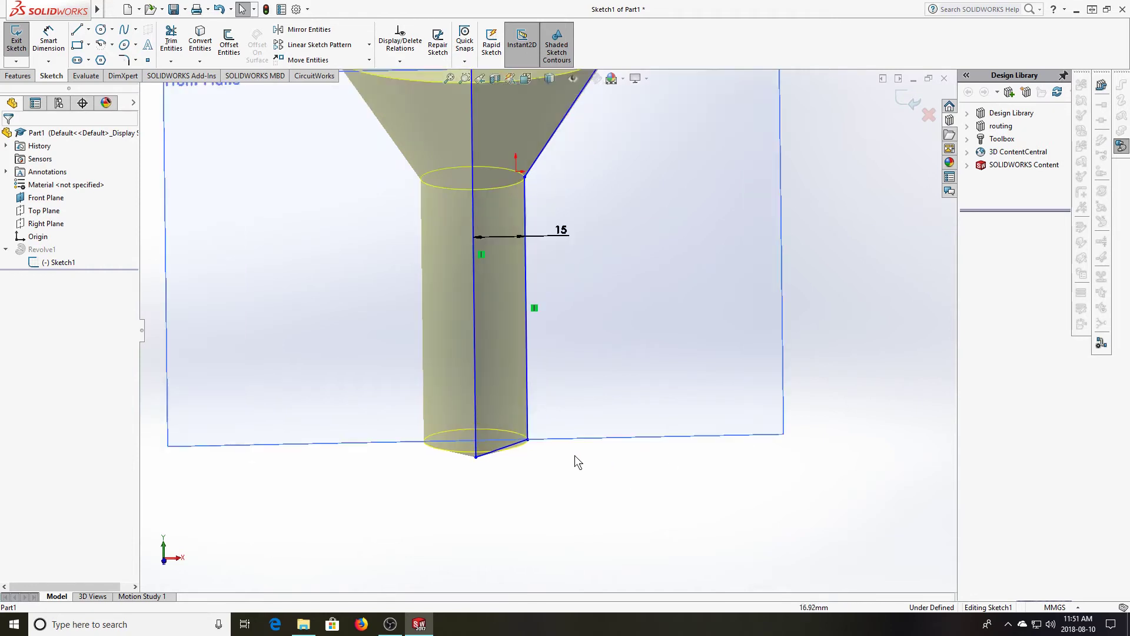
scroll(503, 420, "down", 3)
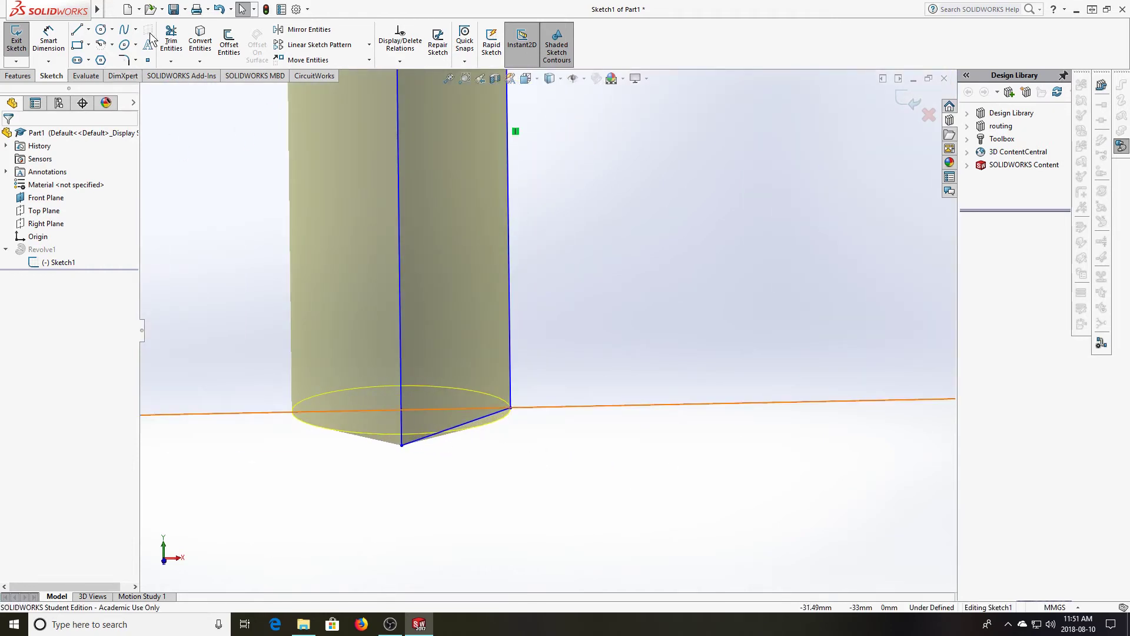
left_click(48, 40)
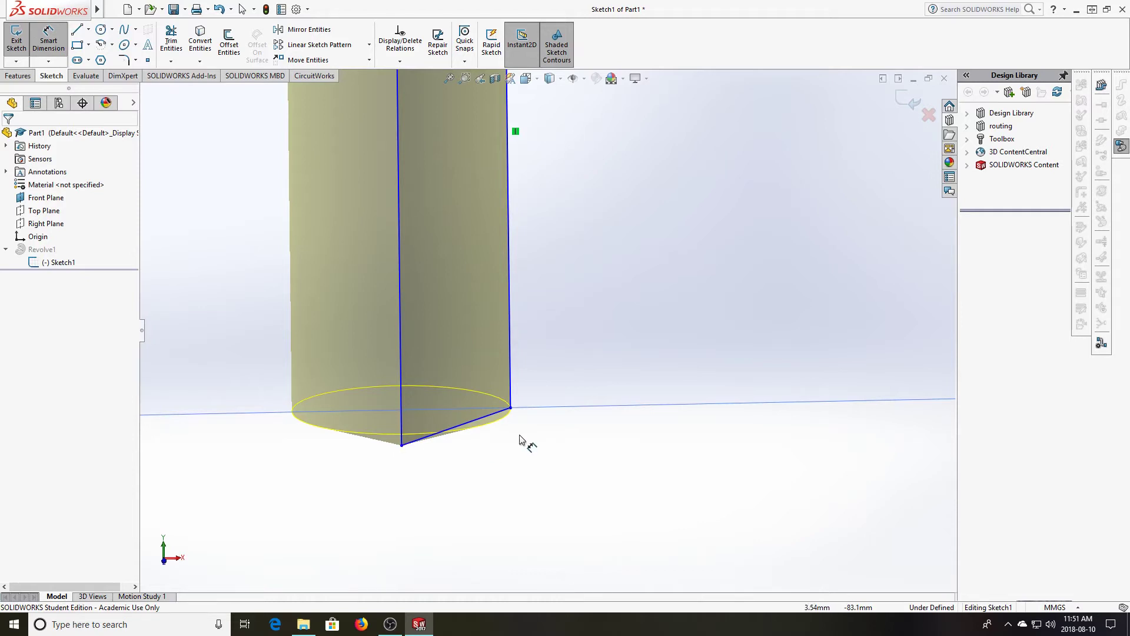
left_click(511, 408)
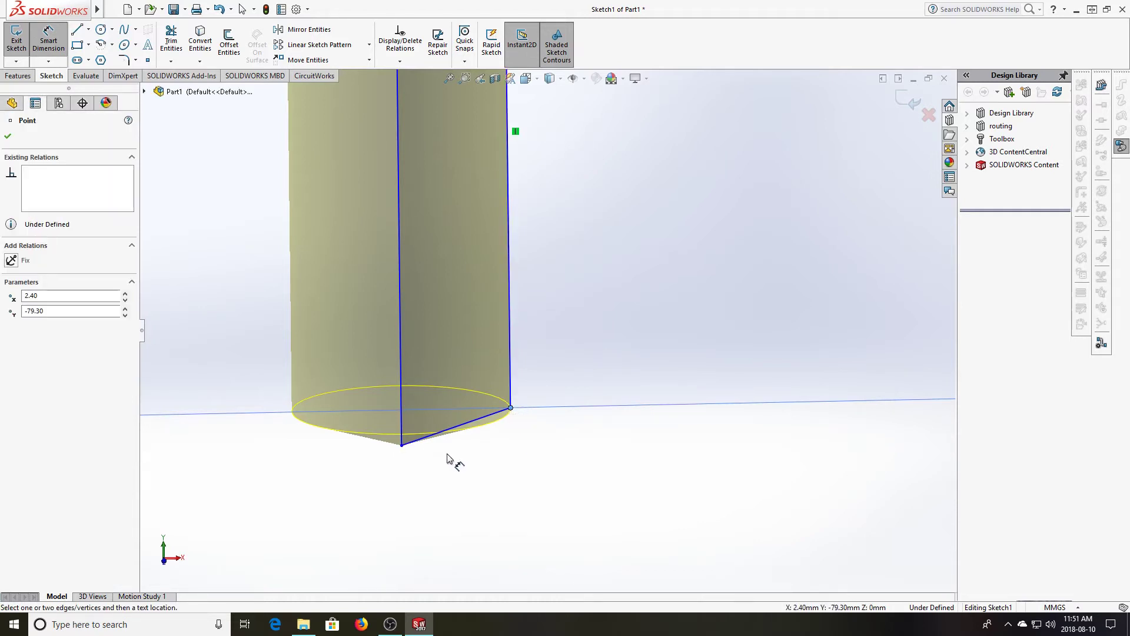
left_click(403, 446)
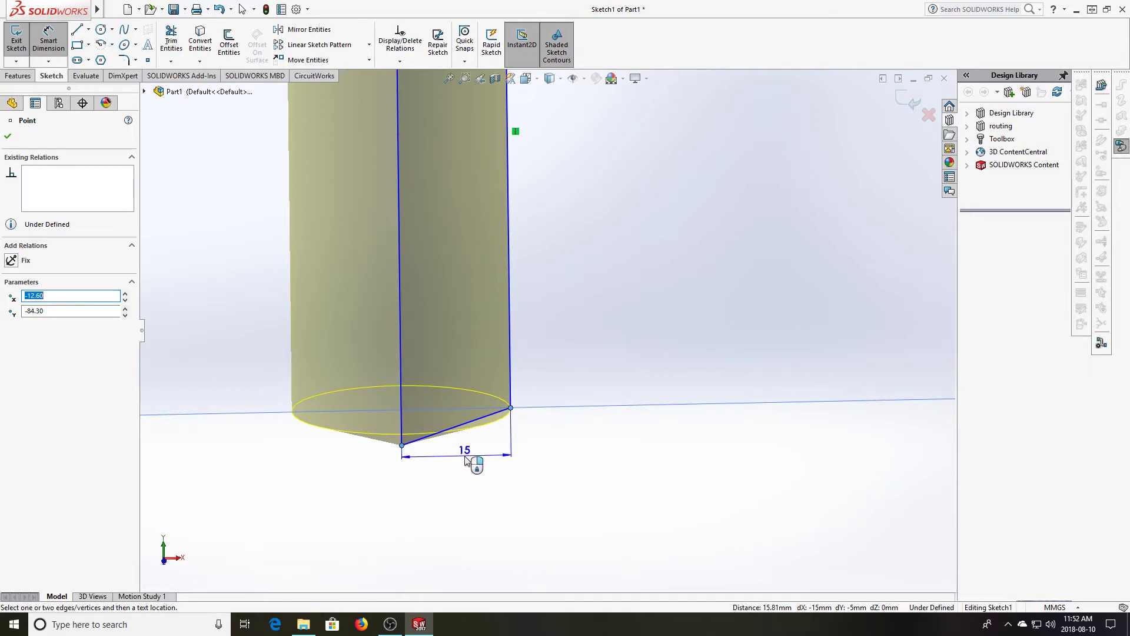
left_click(554, 430)
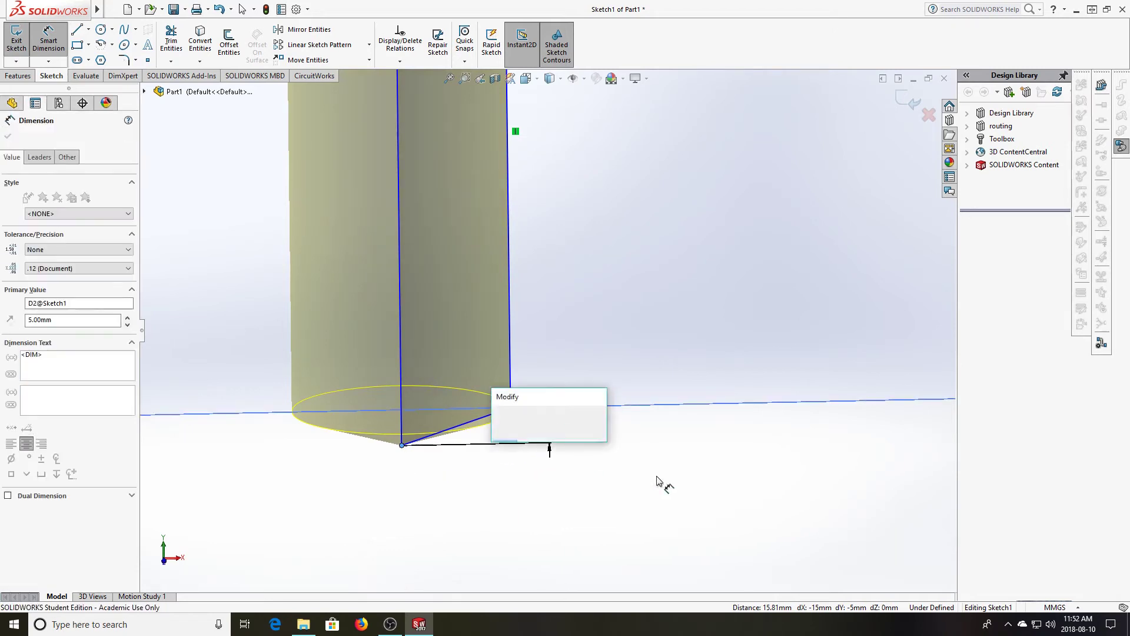
key("Return")
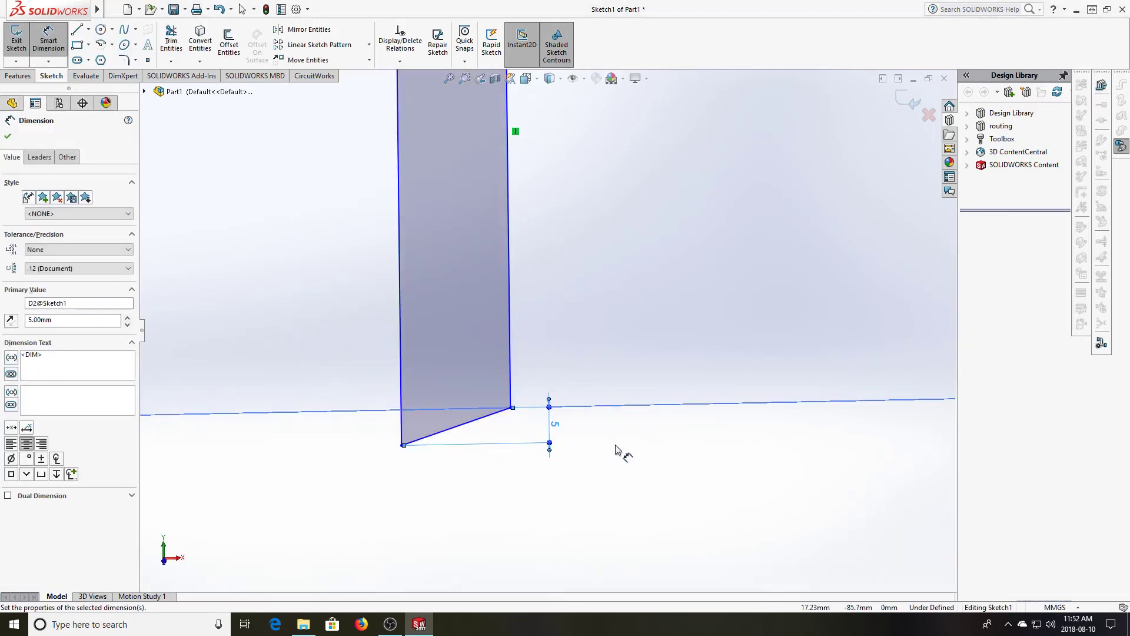
- Dimension the waist line's upper endpoint 20 mm below the profile's top line
key("ctrl+8")
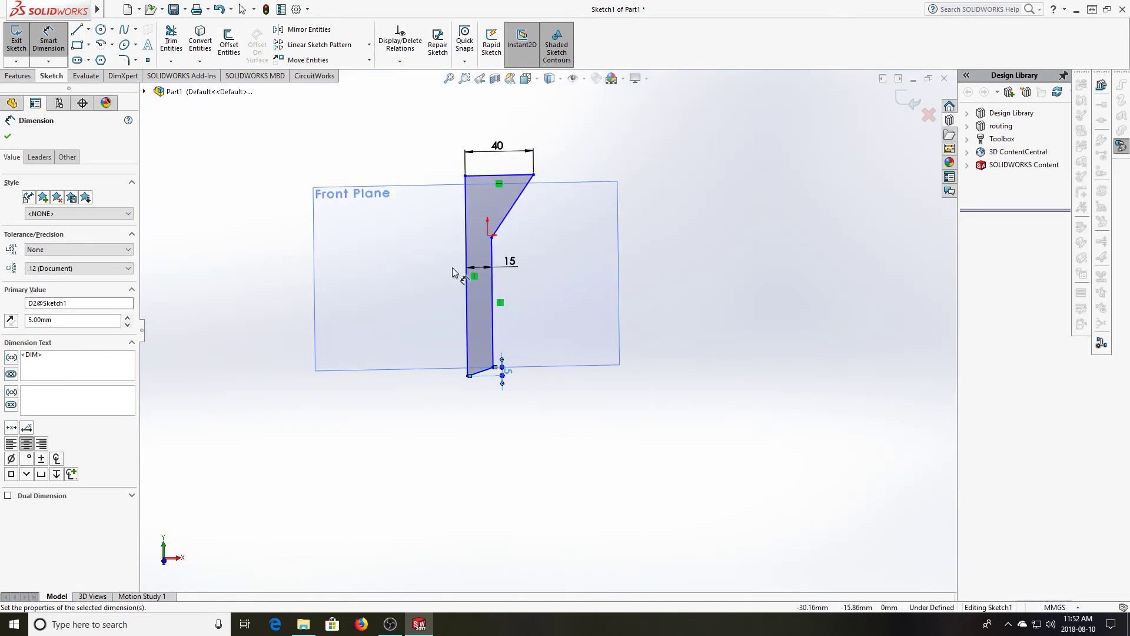
scroll(489, 229, "down", 8)
scroll(487, 312, "up", 4)
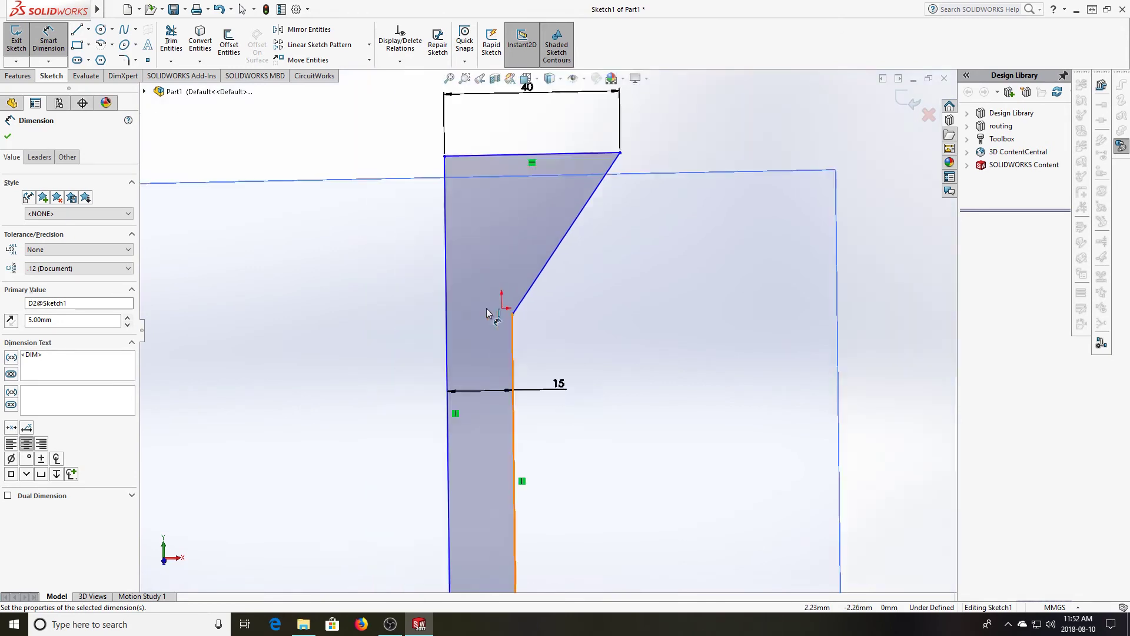
left_click(518, 318)
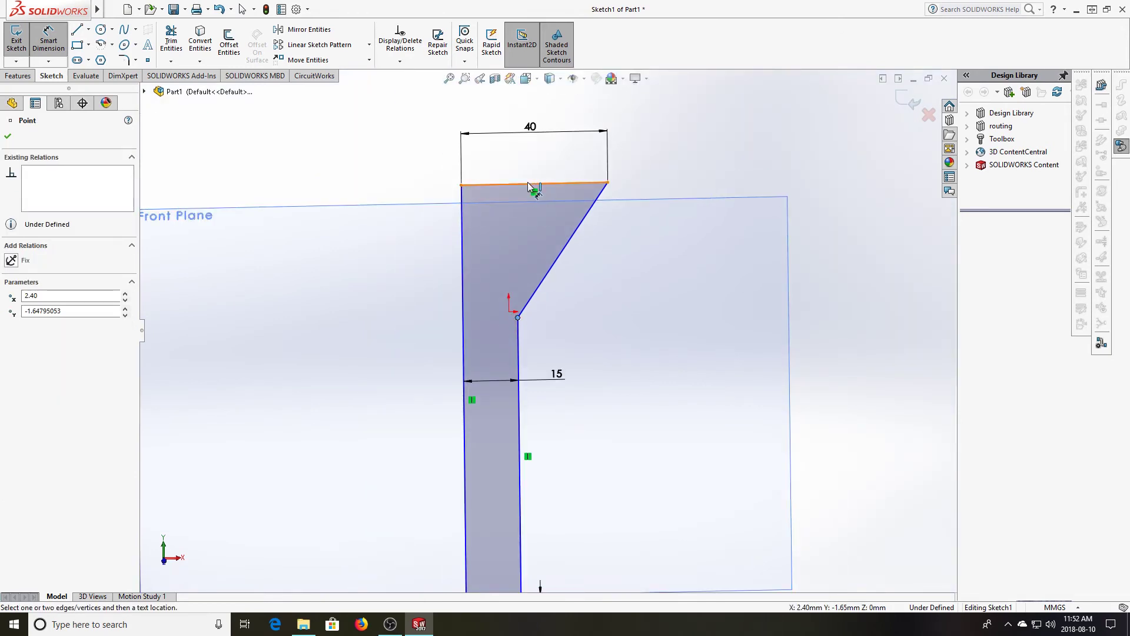
left_click(533, 186)
left_click(666, 257)
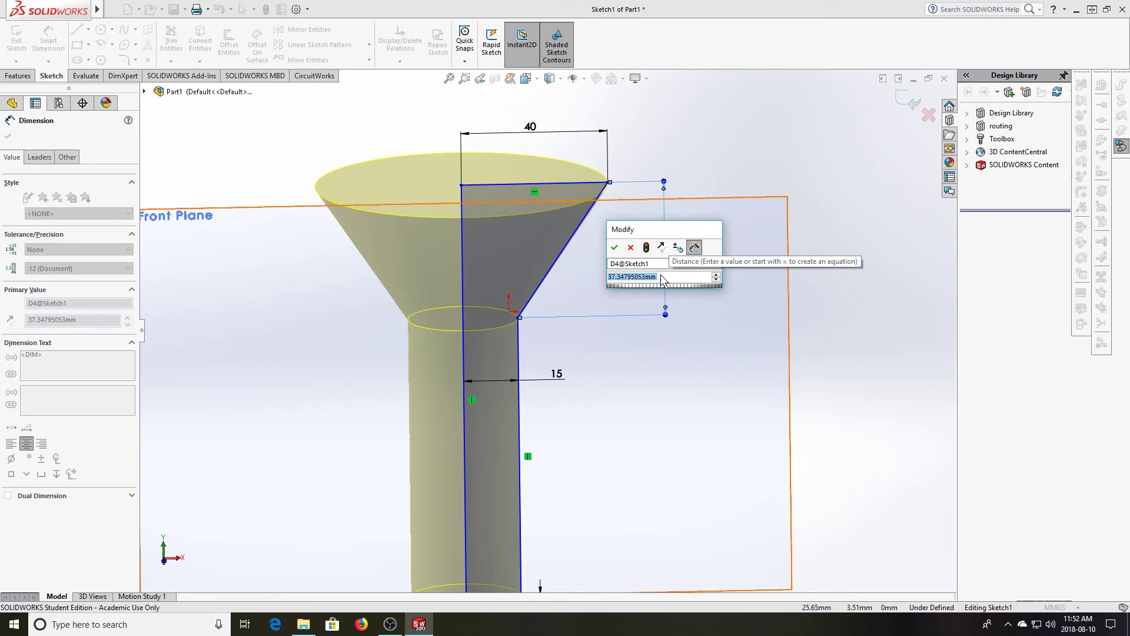
type("20")
key("Return")
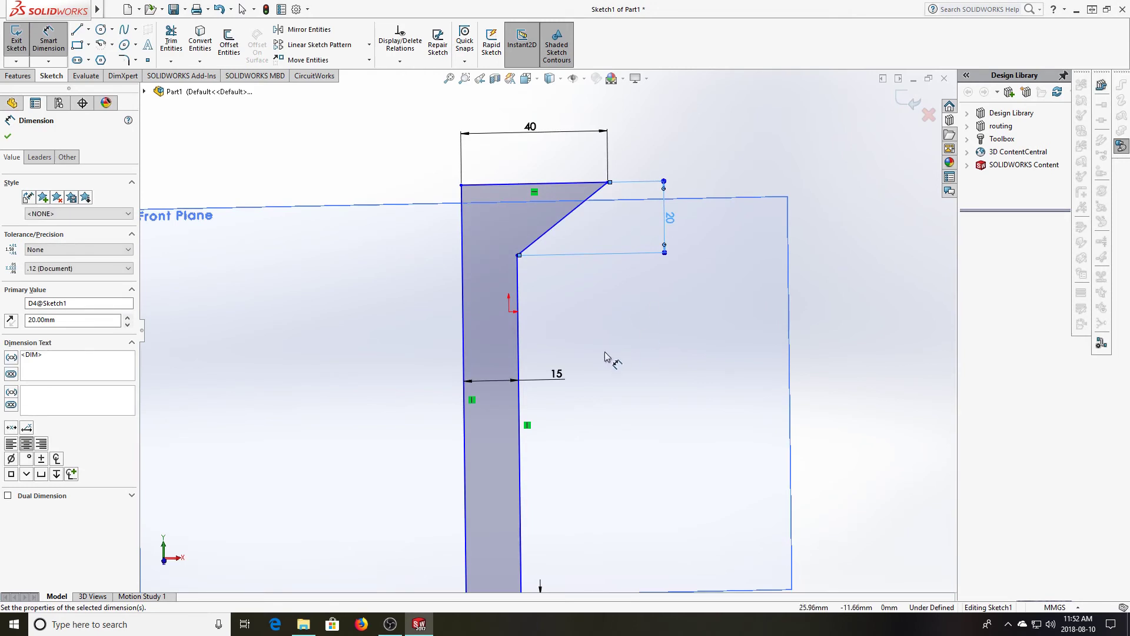
key("z")
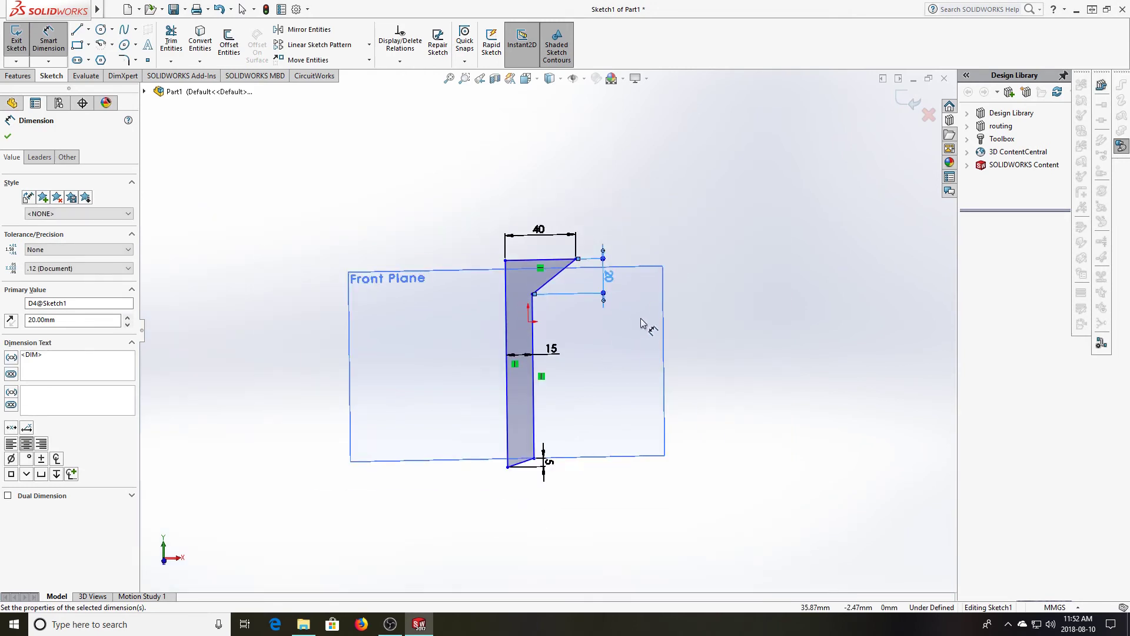
- Exit the edited profile sketch to rebuild the revolved part, and inspect the solid from several angles
left_click(904, 106)
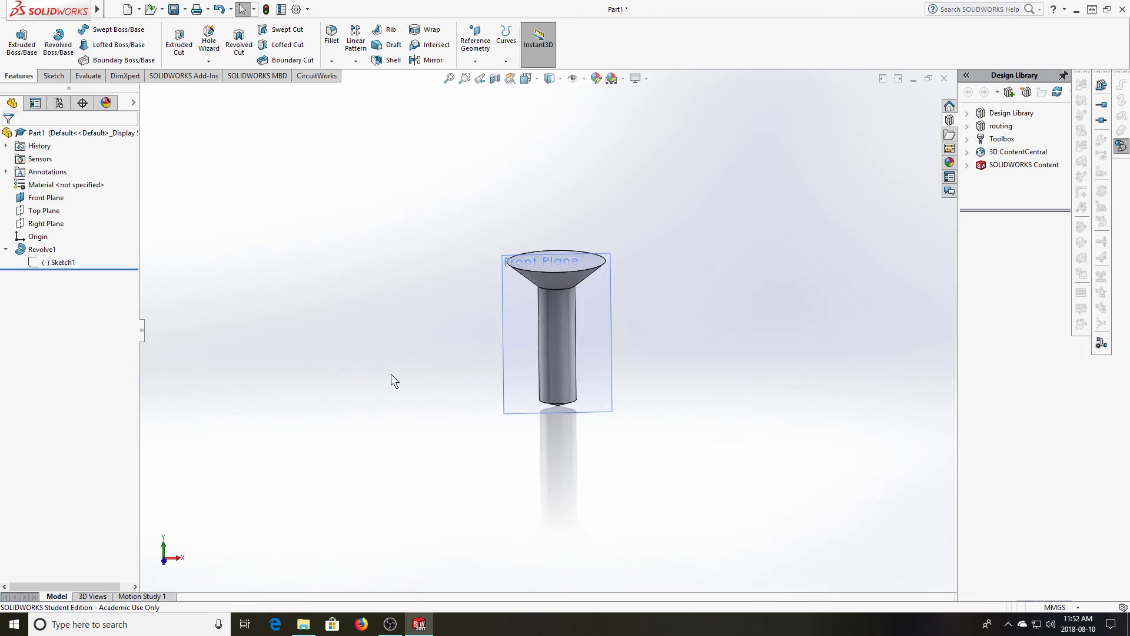
middle_click_drag(595, 398, 467, 493)
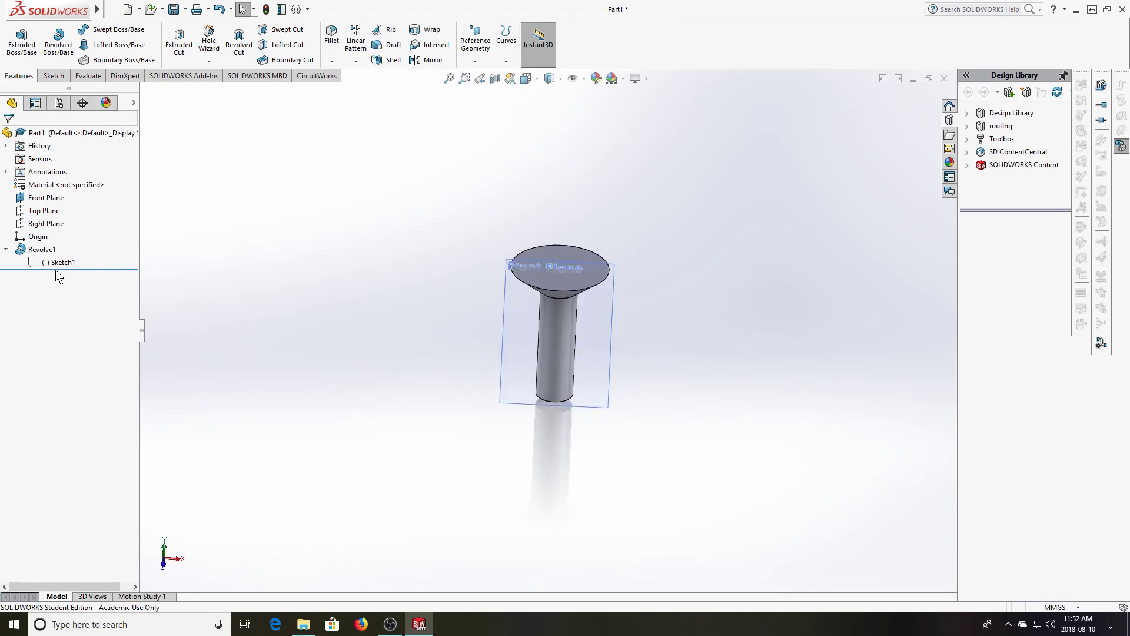
middle_click_drag(499, 330, 348, 320)
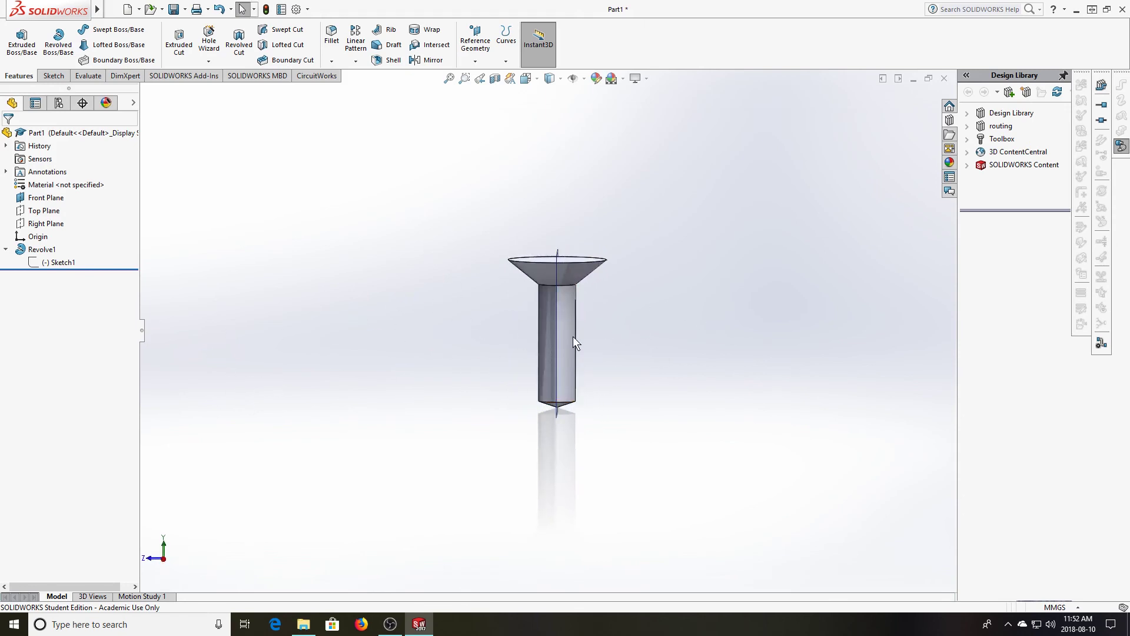
middle_click_drag(467, 335, 487, 353)
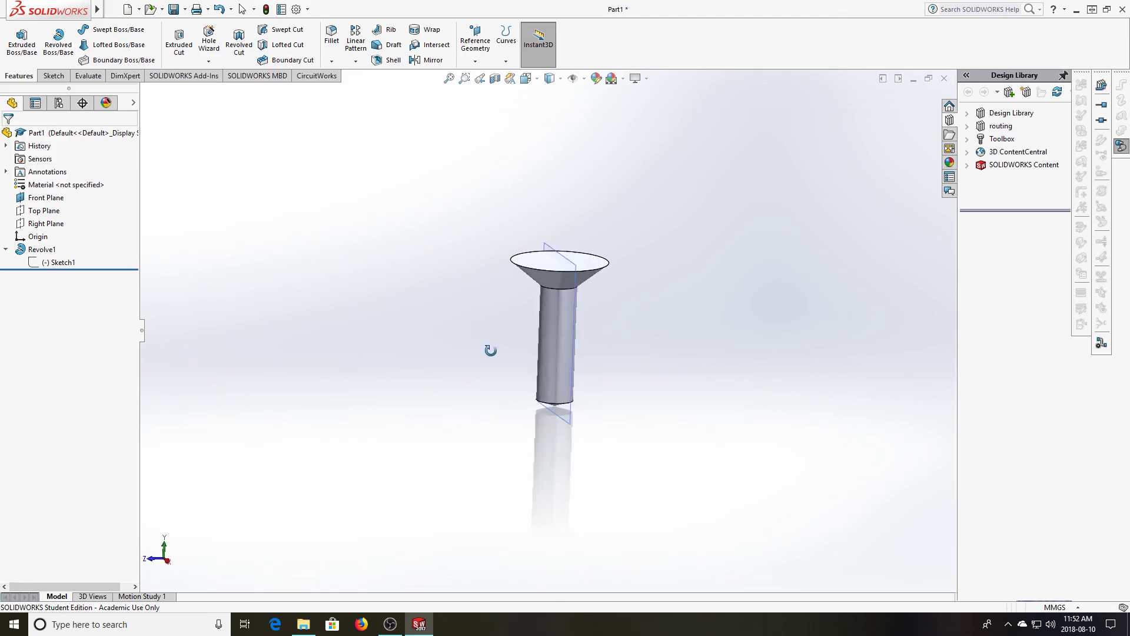
- Save the part under the new file name revolve_part in the full_proto_Aug2018 folder
left_click(184, 10)
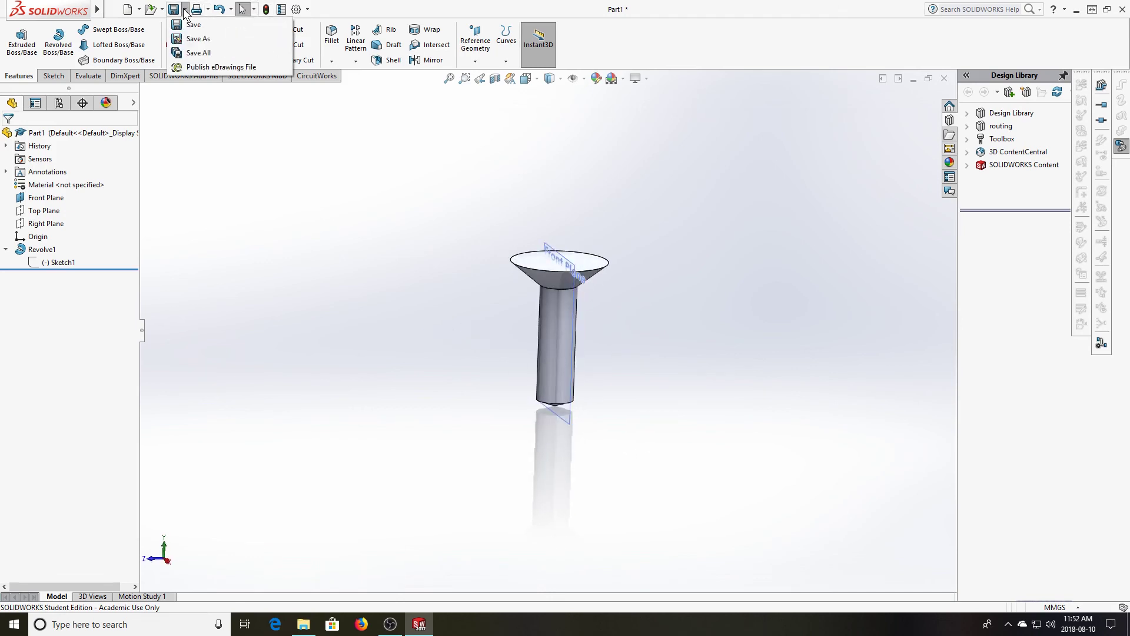
left_click(200, 36)
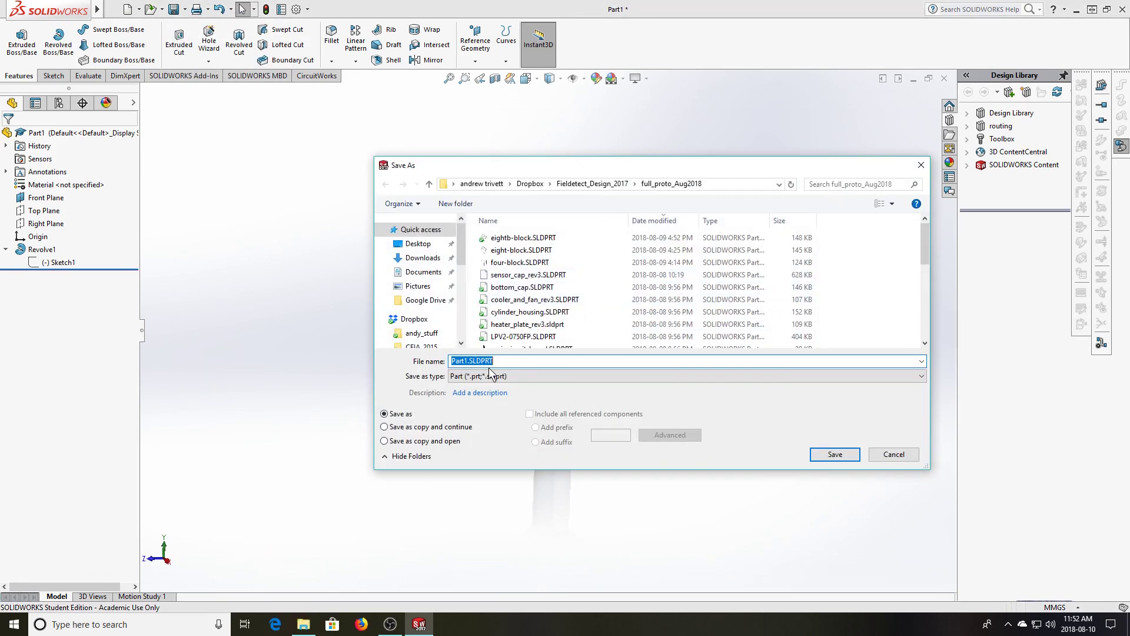
left_click(468, 360)
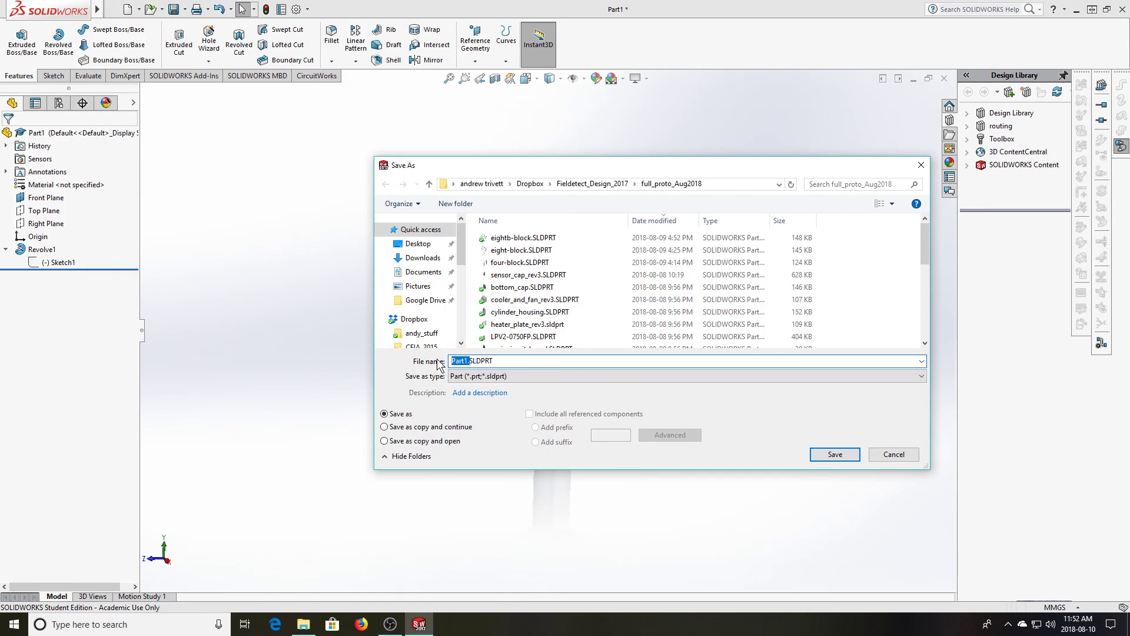
type("revolve_p")
left_click(835, 454)
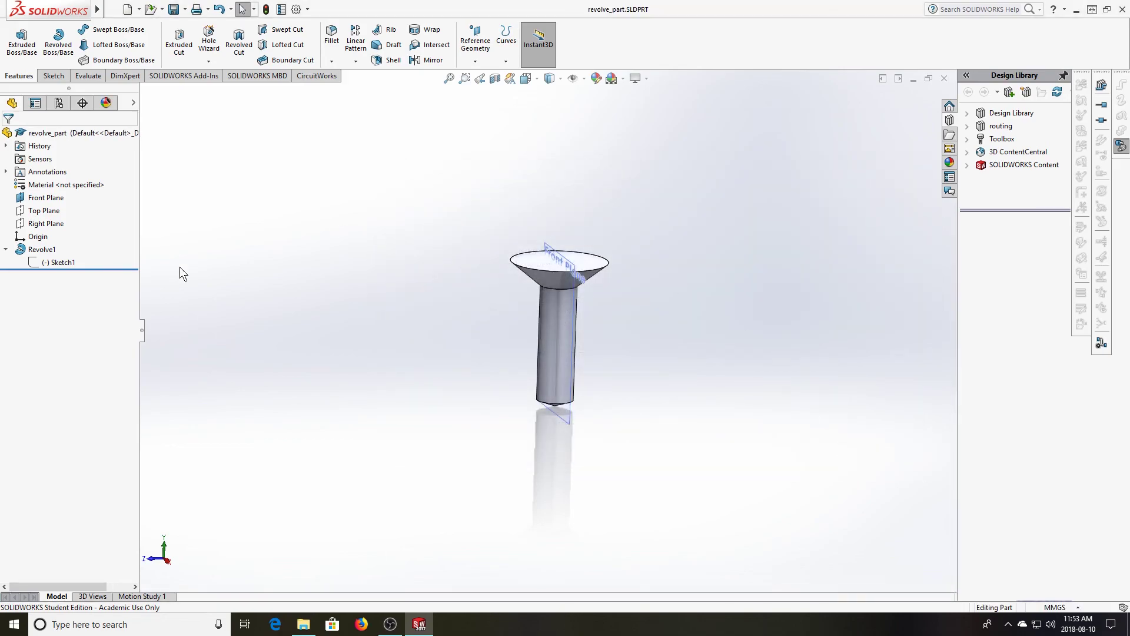